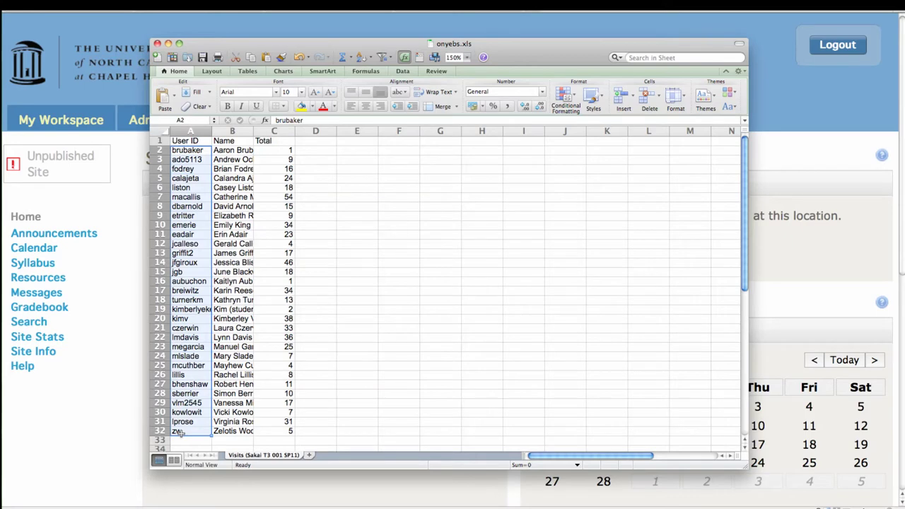
- Copy the User ID column in Excel and open the course site's Site Info page
{"action": "key", "text": "super+c"}
{"action": "left_click", "coordinate": [97, 431]}
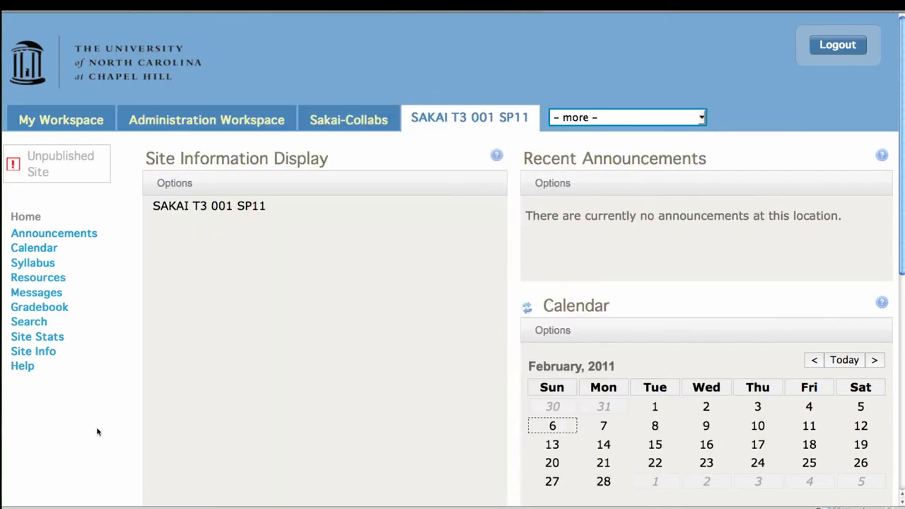
{"action": "left_click", "coordinate": [44, 355]}
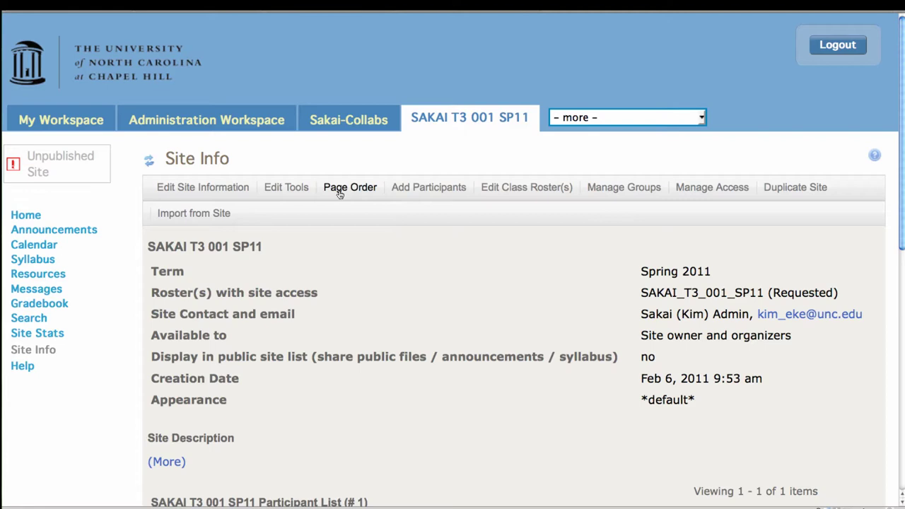
- Paste the copied usernames into Add Participants and add them as Students without notification email
{"action": "left_click", "coordinate": [414, 191]}
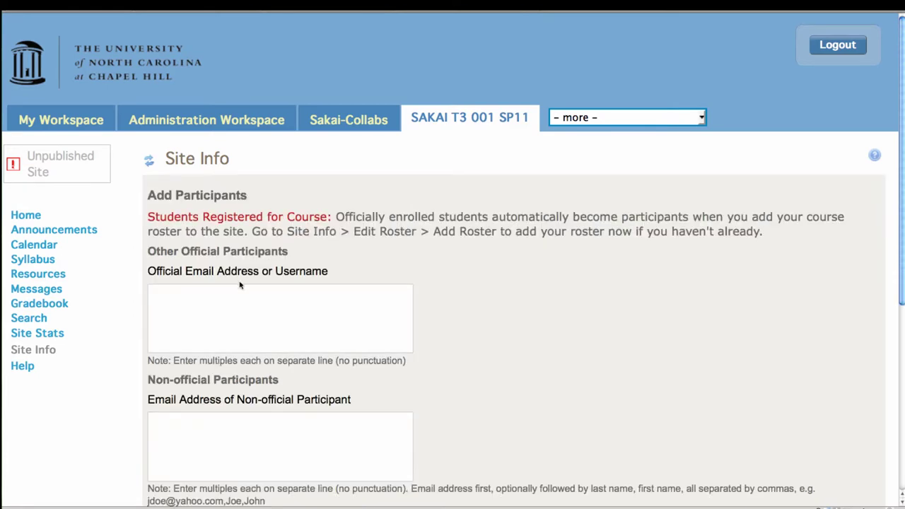
{"action": "left_click", "coordinate": [226, 304]}
{"action": "key", "text": "ctrl+v"}
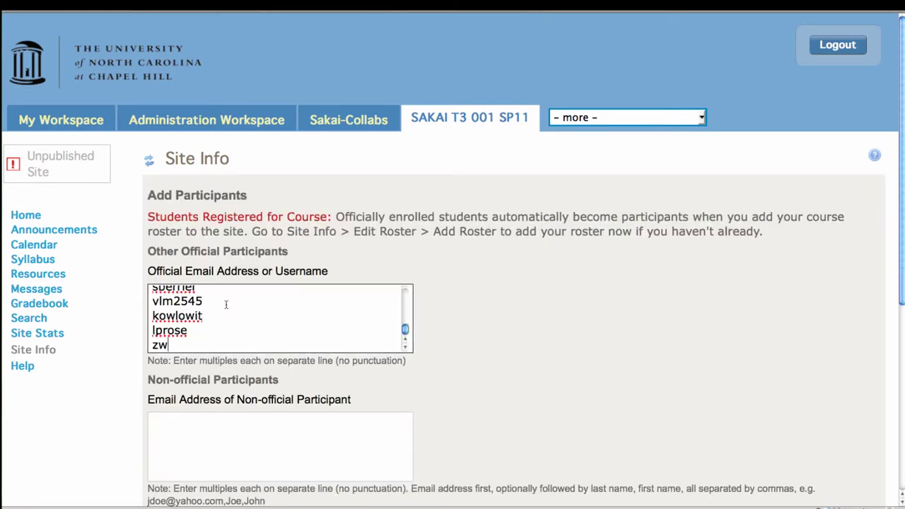
{"action": "scroll", "coordinate": [900, 486], "scroll_direction": "down", "scroll_amount": 5}
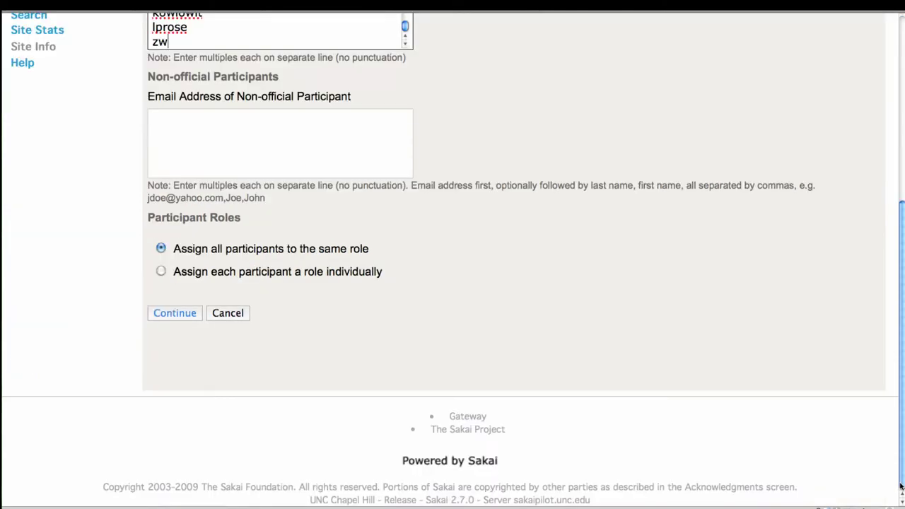
{"action": "left_click", "coordinate": [171, 315]}
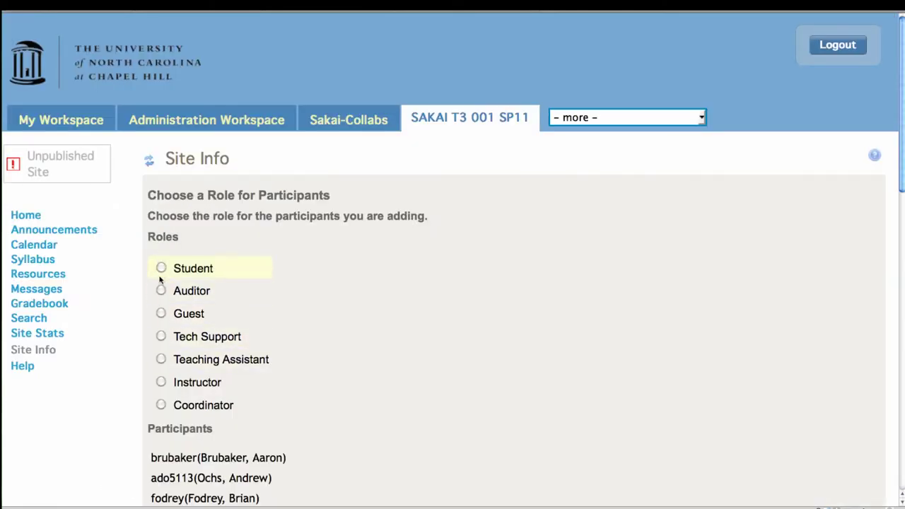
{"action": "left_click", "coordinate": [162, 269]}
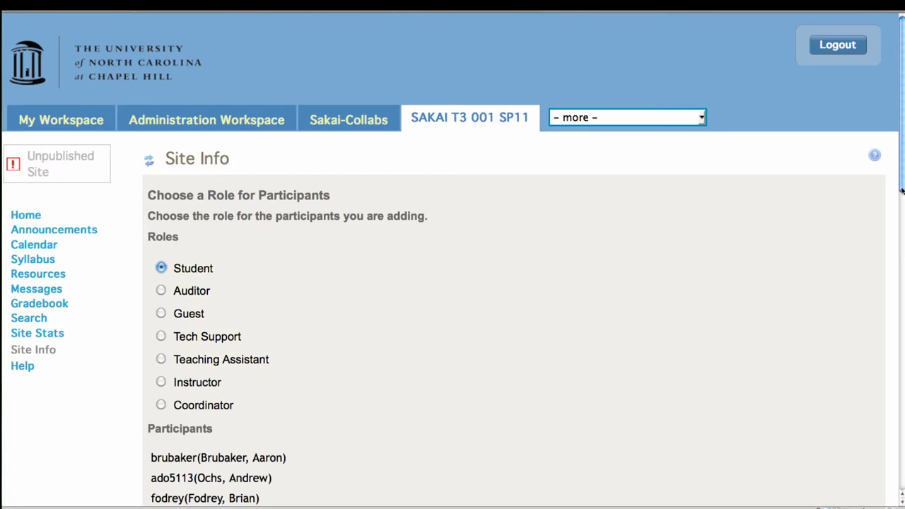
{"action": "scroll", "coordinate": [885, 368], "scroll_direction": "down", "scroll_amount": 10}
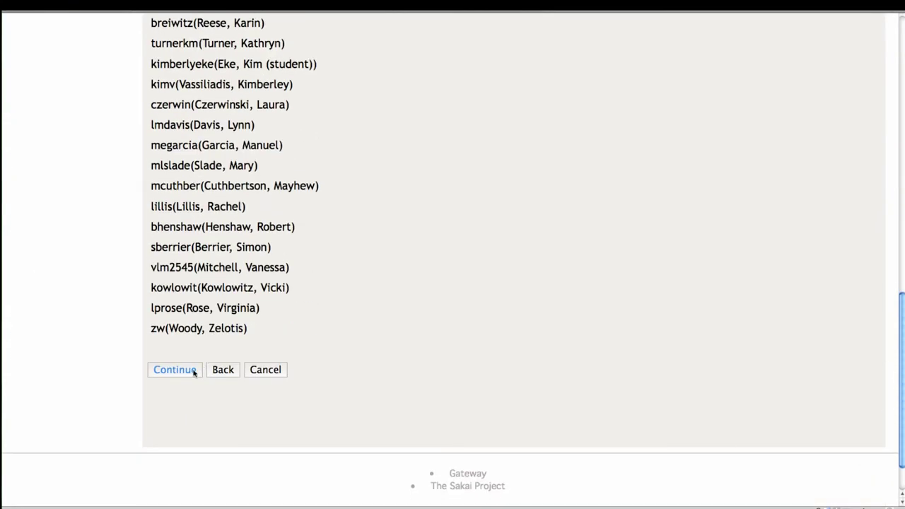
{"action": "left_click", "coordinate": [193, 371]}
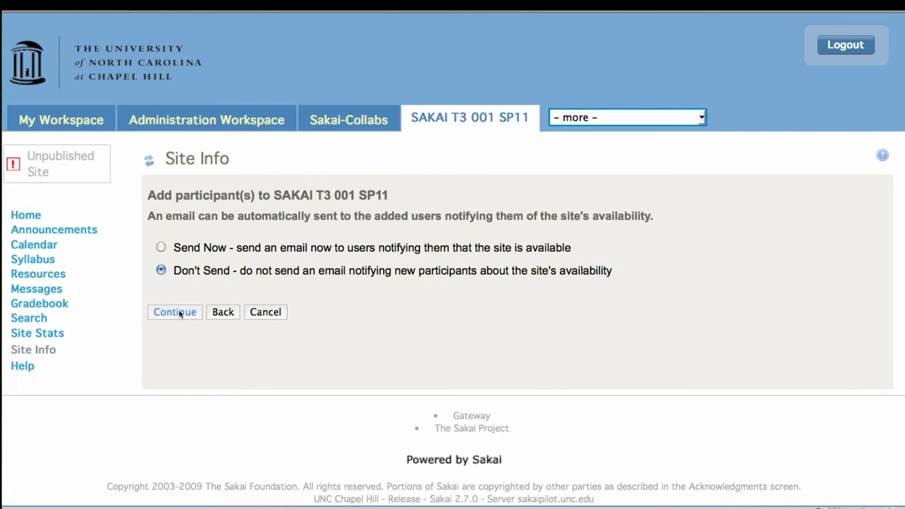
{"action": "left_click", "coordinate": [179, 313]}
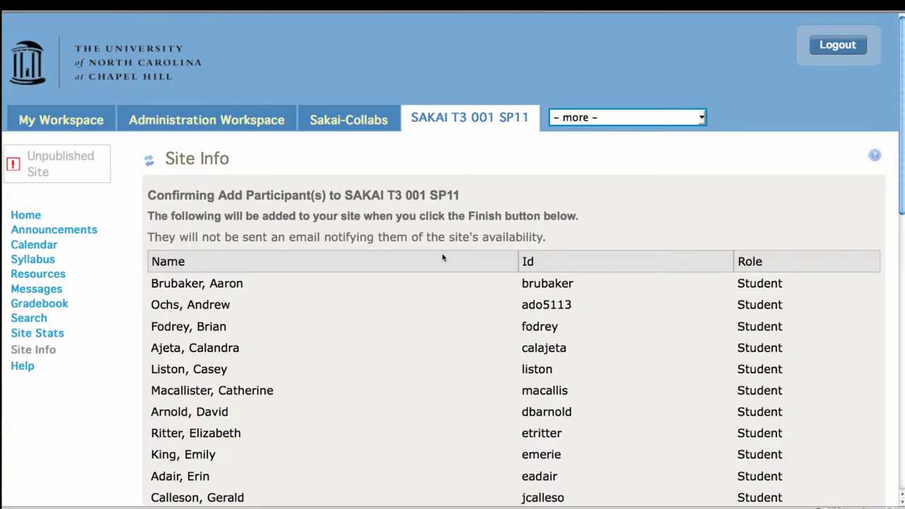
{"action": "left_click_drag", "start_coordinate": [900, 212], "coordinate": [885, 464]}
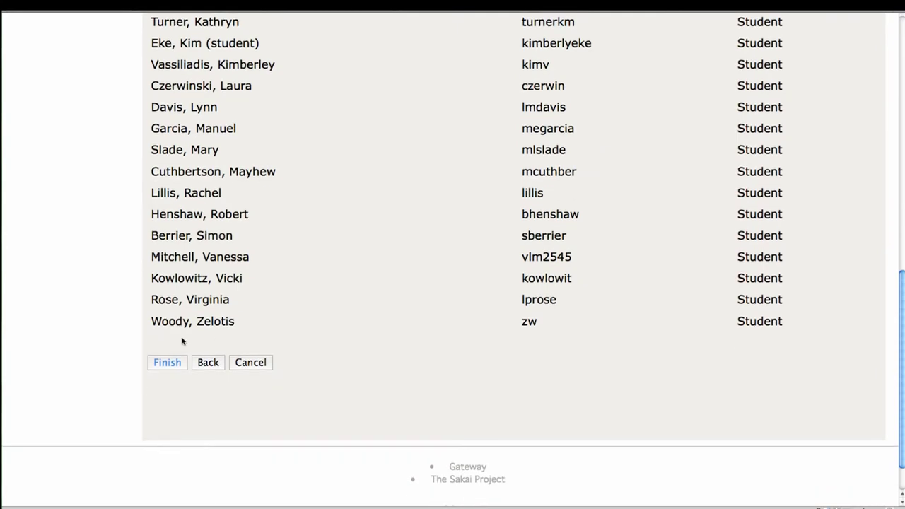
{"action": "left_click", "coordinate": [164, 366]}
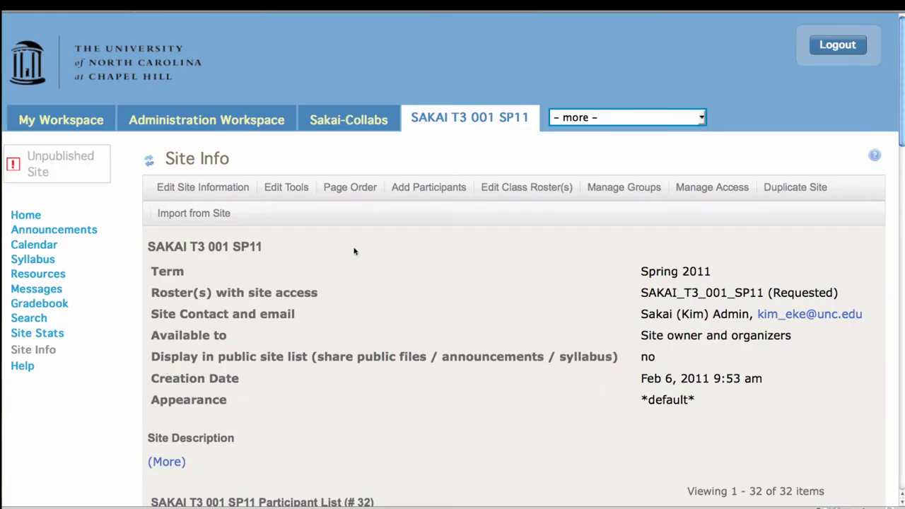
- Start a new group titled 'Trex Group' with the description 'Love dinosaurs'
{"action": "left_click", "coordinate": [633, 188]}
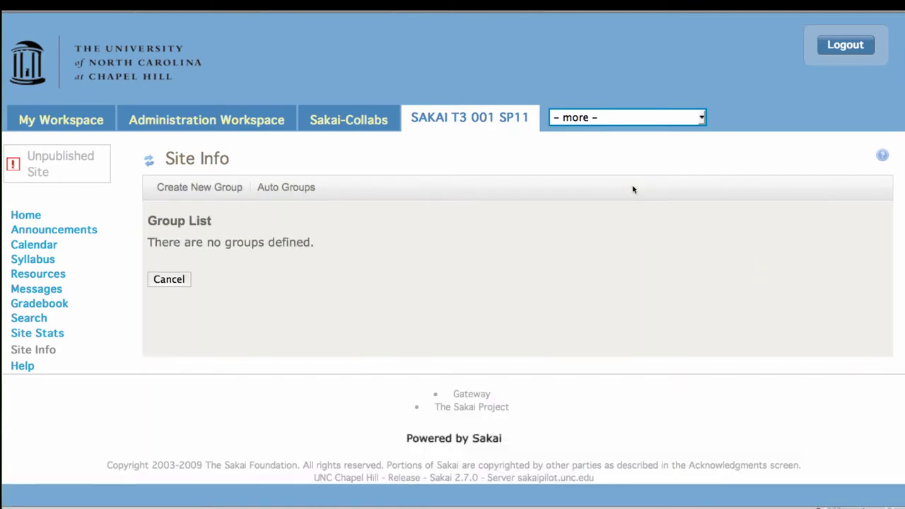
{"action": "left_click", "coordinate": [198, 191]}
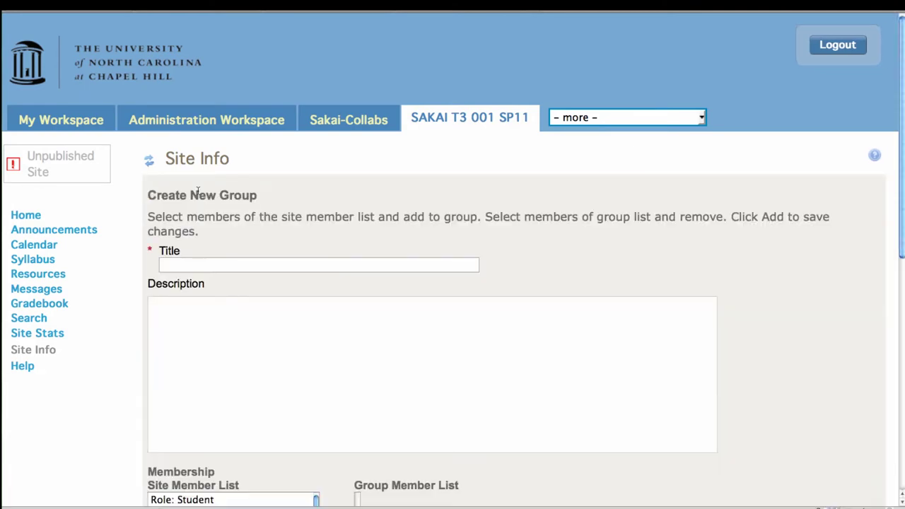
{"action": "left_click", "coordinate": [193, 266]}
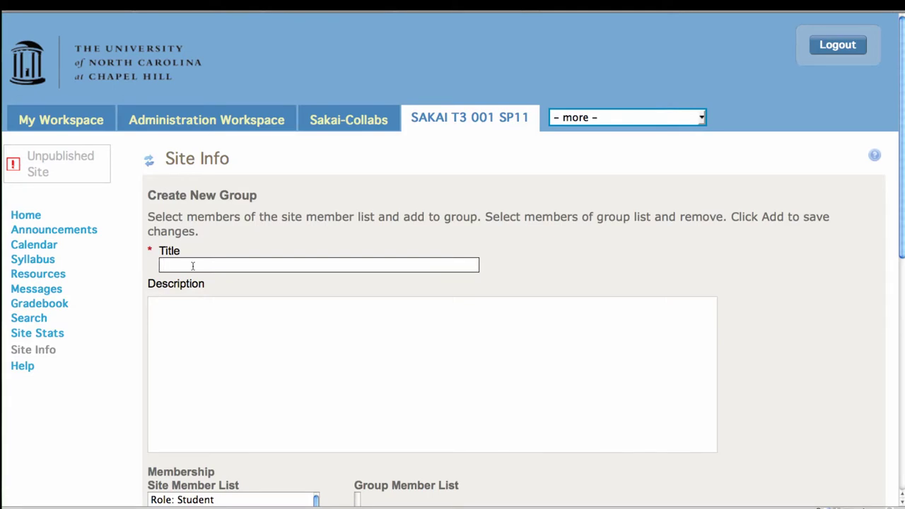
{"action": "type", "text": "Trex Group"}
{"action": "left_click", "coordinate": [210, 372]}
{"action": "type", "text": "Lo"}
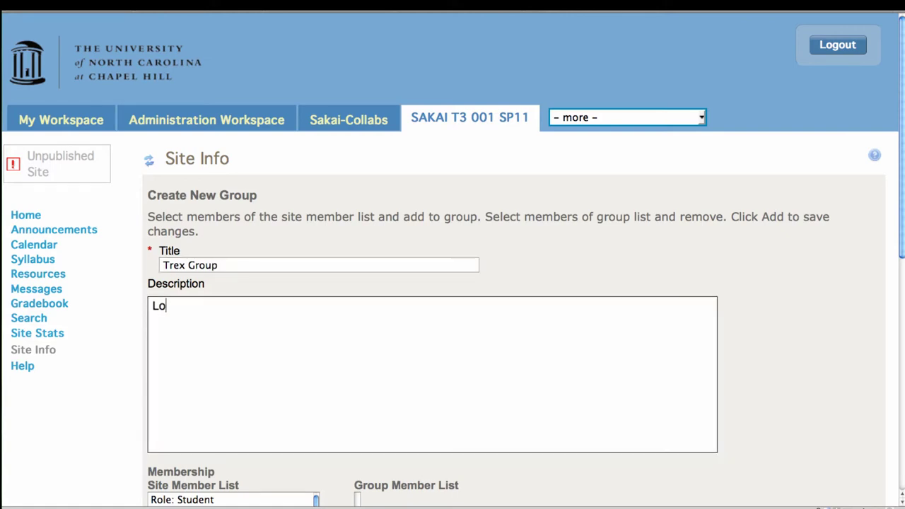
{"action": "type", "text": "ve dinosaurs"}
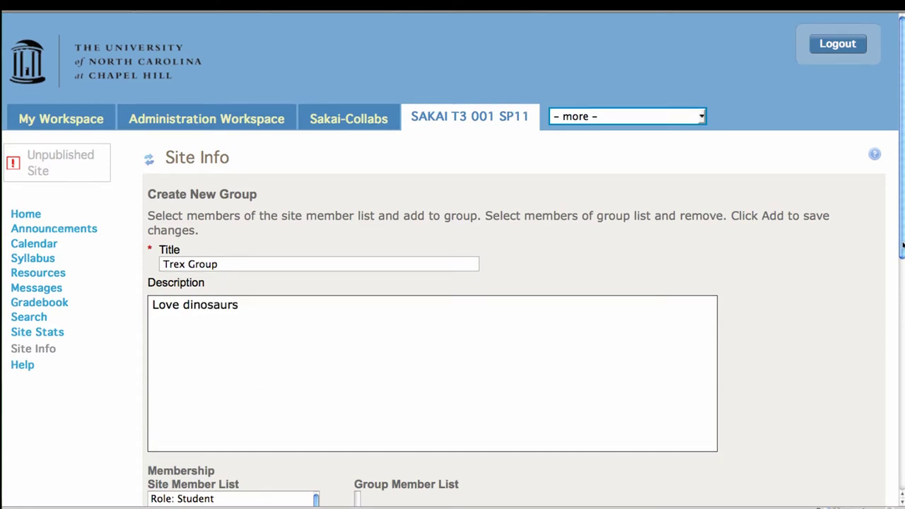
- Move five students into the Group Member List and save Trex Group
{"action": "left_click_drag", "start_coordinate": [901, 231], "coordinate": [898, 362]}
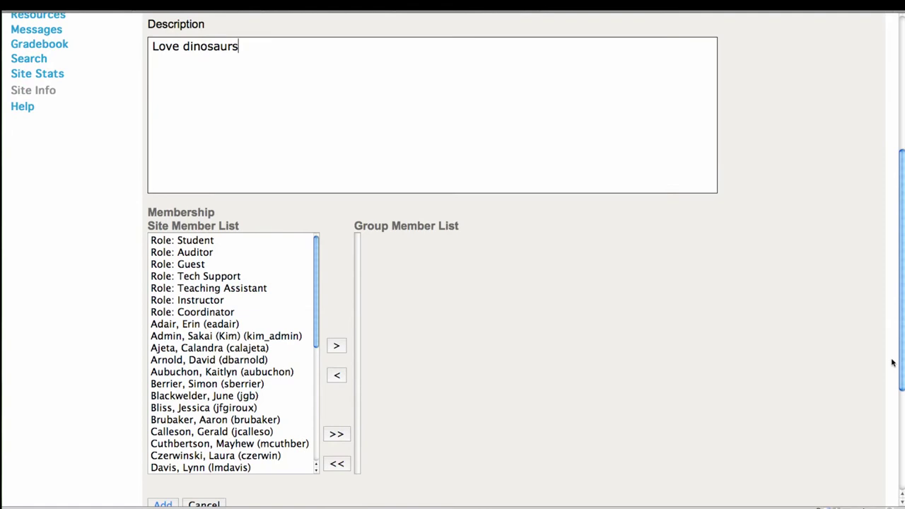
{"action": "left_click", "coordinate": [247, 348]}
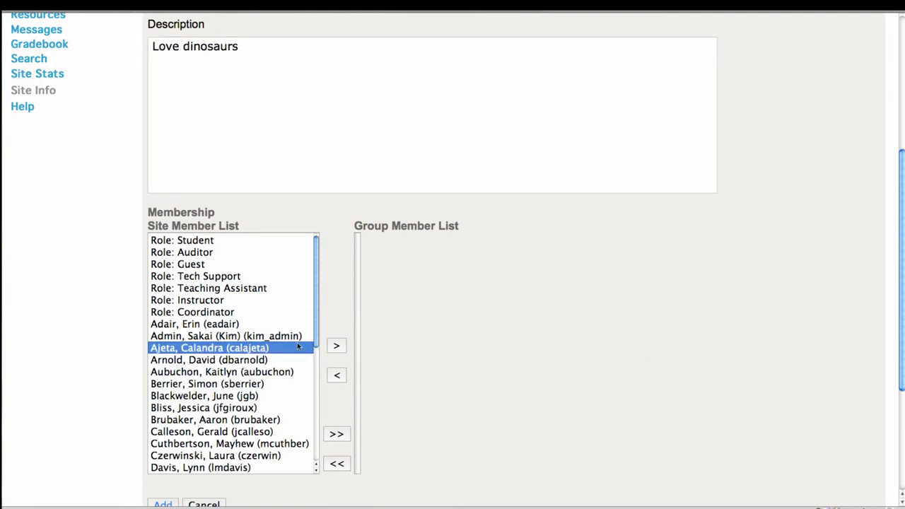
{"action": "left_click", "coordinate": [335, 345]}
{"action": "left_click", "coordinate": [230, 384]}
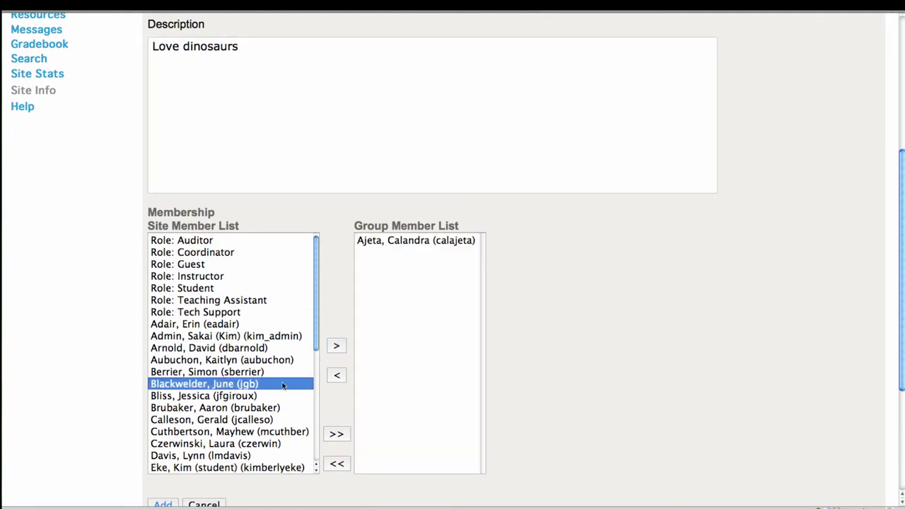
{"action": "left_click", "coordinate": [337, 346]}
{"action": "left_click", "coordinate": [248, 443]}
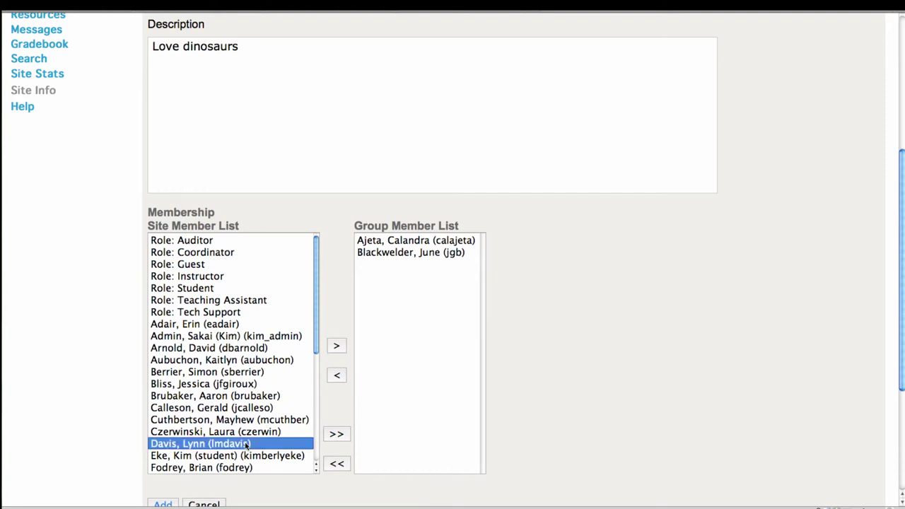
{"action": "left_click", "coordinate": [338, 346]}
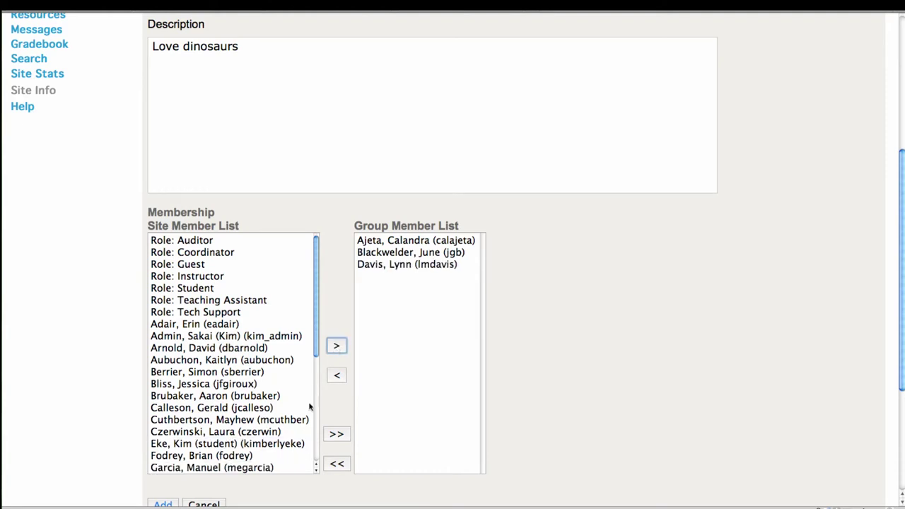
{"action": "left_click", "coordinate": [317, 447]}
{"action": "left_click", "coordinate": [226, 409]}
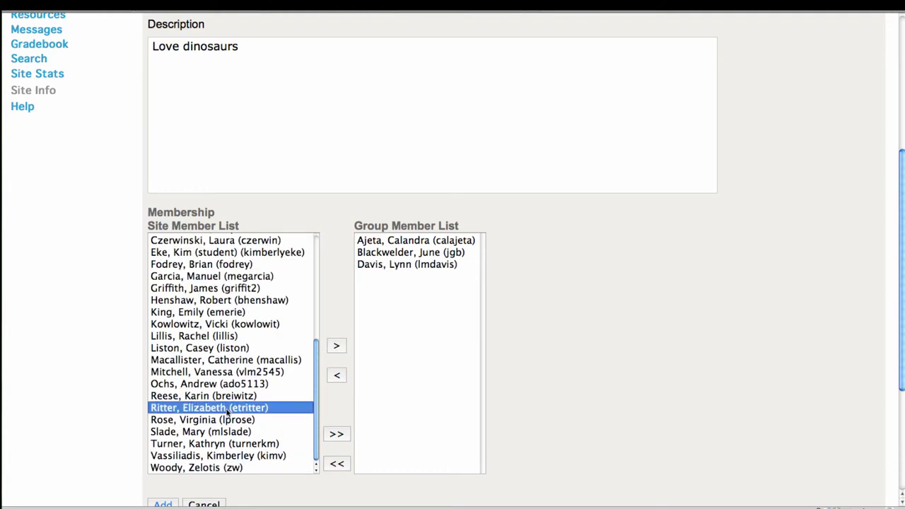
{"action": "left_click", "coordinate": [219, 446], "text": "super"}
{"action": "left_click", "coordinate": [338, 346]}
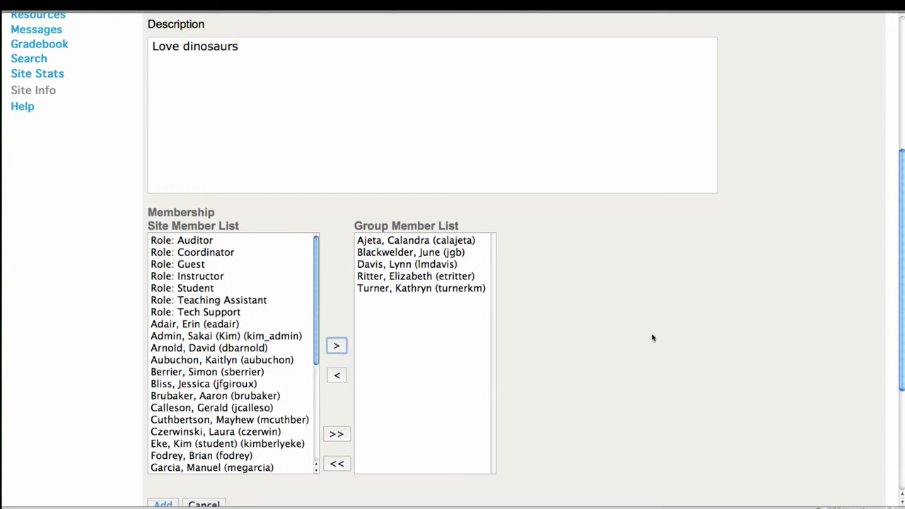
{"action": "left_click_drag", "start_coordinate": [901, 369], "coordinate": [902, 456]}
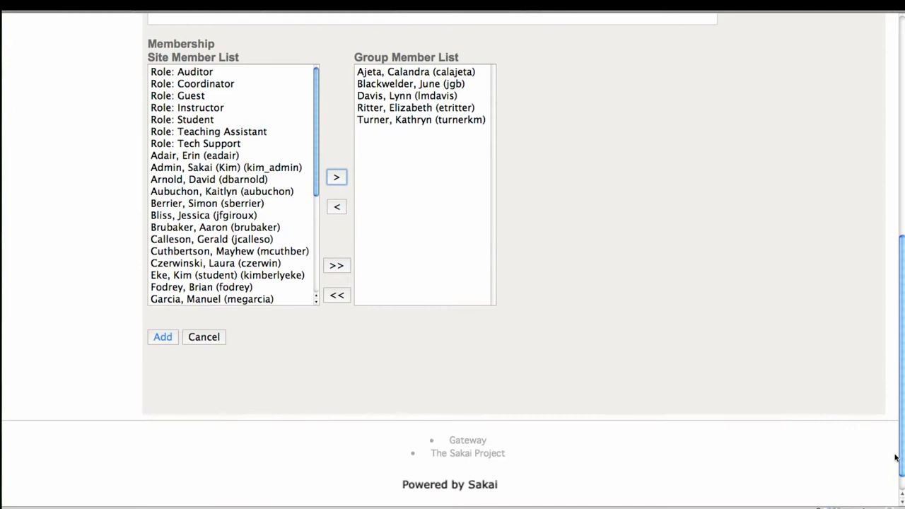
{"action": "left_click", "coordinate": [163, 338]}
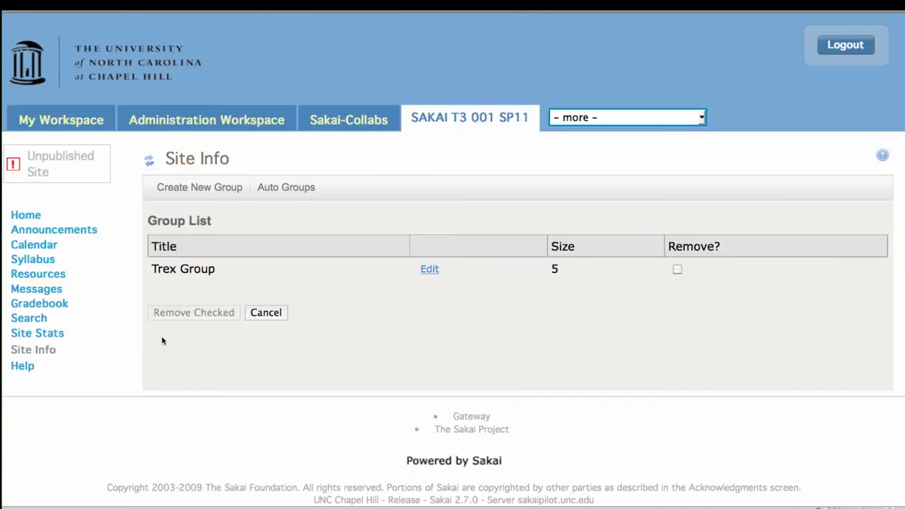
- Start a second group titled 'Birds' with the description 'Love birds'
{"action": "left_click", "coordinate": [221, 188]}
{"action": "left_click", "coordinate": [198, 266]}
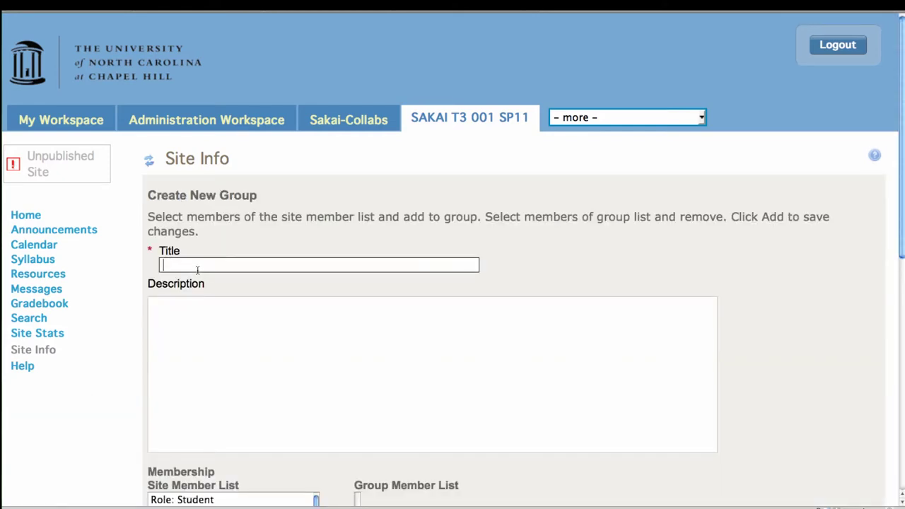
{"action": "type", "text": "Birds"}
{"action": "left_click", "coordinate": [202, 314]}
{"action": "type", "text": "Love birds"}
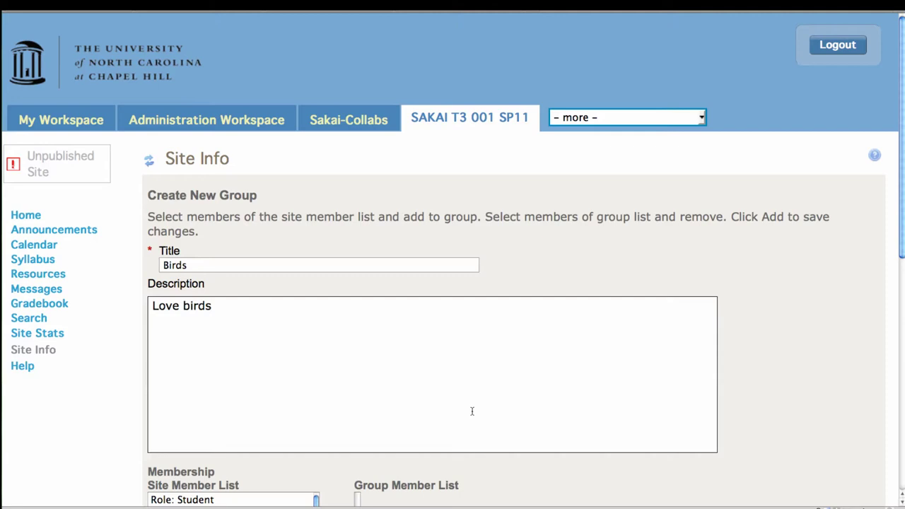
- Move four site members into the Birds group's member list and save the group
{"action": "left_click_drag", "start_coordinate": [903, 237], "coordinate": [879, 411]}
{"action": "left_click", "coordinate": [280, 312]}
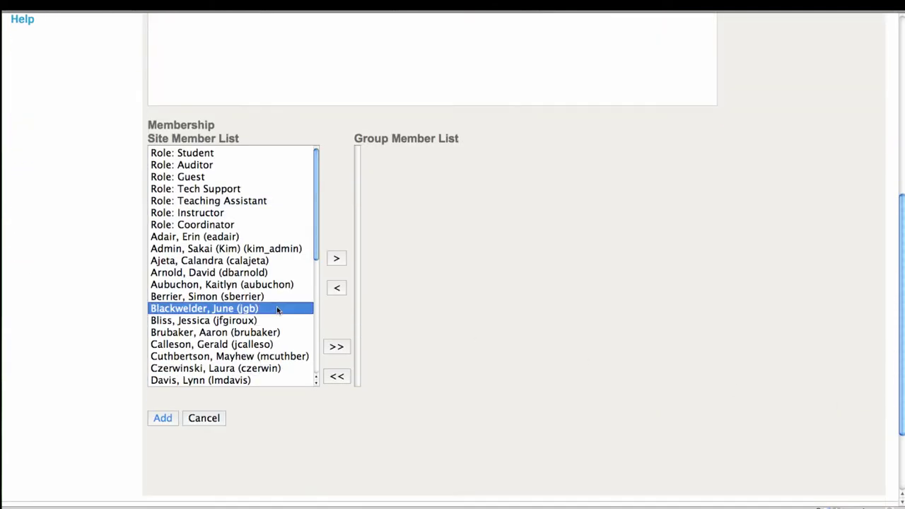
{"action": "left_click", "coordinate": [336, 259]}
{"action": "left_click_drag", "start_coordinate": [318, 257], "coordinate": [304, 346]}
{"action": "left_click", "coordinate": [237, 306]}
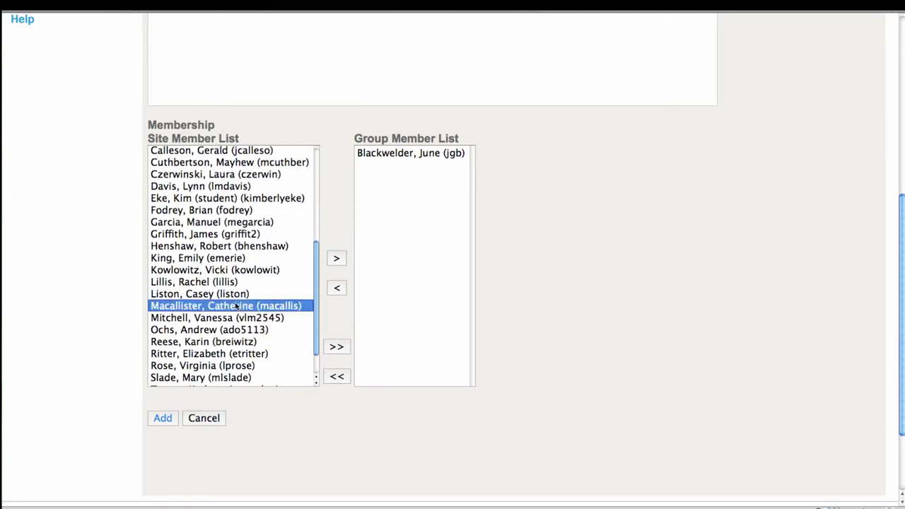
{"action": "left_click", "coordinate": [234, 319], "text": "super"}
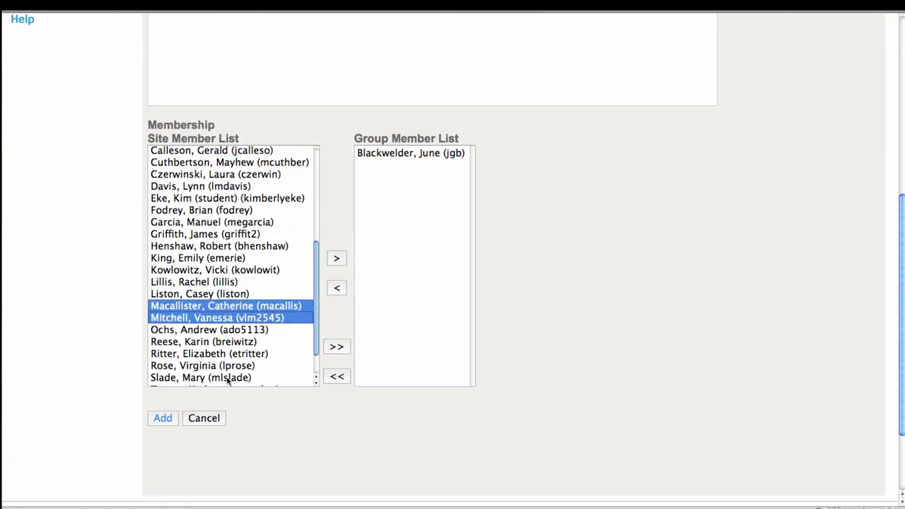
{"action": "left_click", "coordinate": [227, 379], "text": "super"}
{"action": "left_click", "coordinate": [337, 259]}
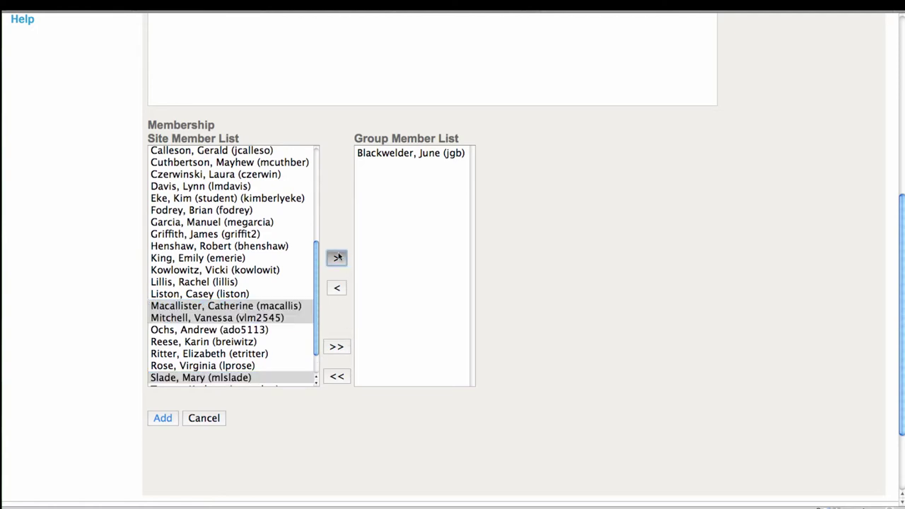
{"action": "left_click", "coordinate": [163, 418]}
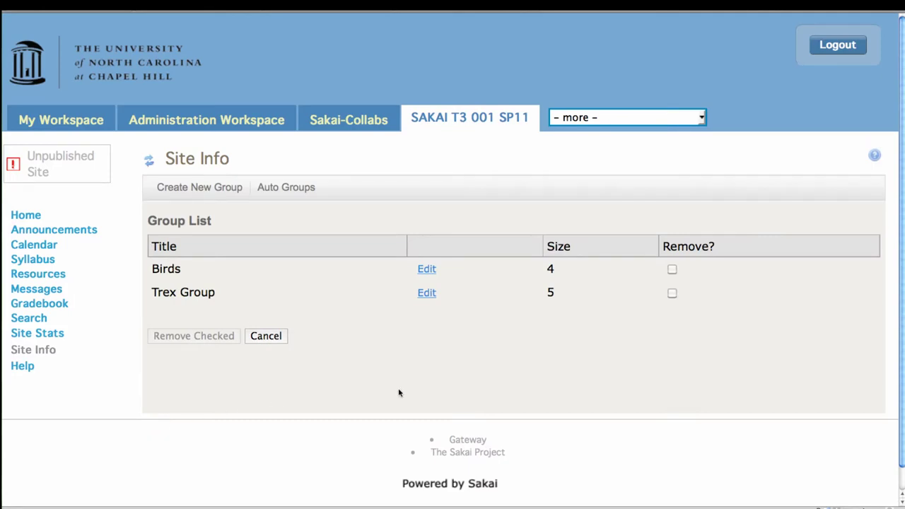
- Write a new announcement titled 'Birdwatching trip' with the message 'You'll want to go'
{"action": "left_click", "coordinate": [65, 232]}
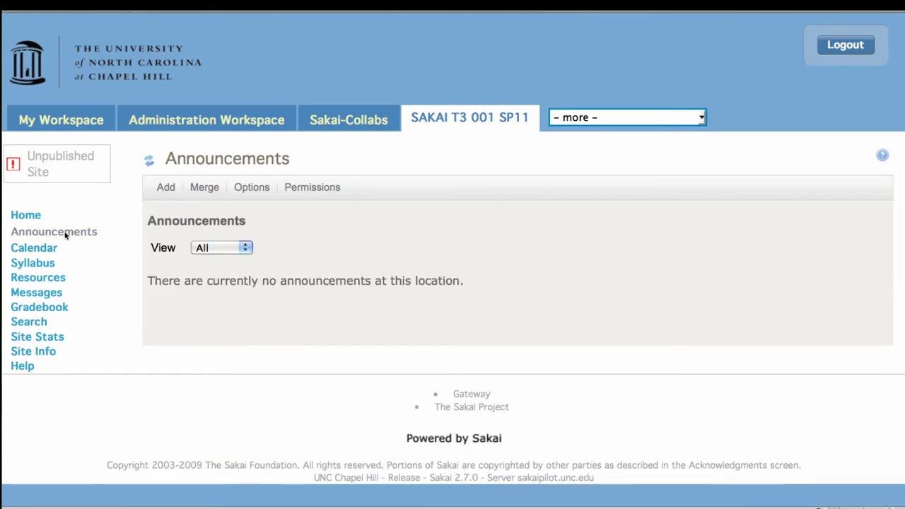
{"action": "left_click", "coordinate": [167, 188]}
{"action": "left_click", "coordinate": [370, 266]}
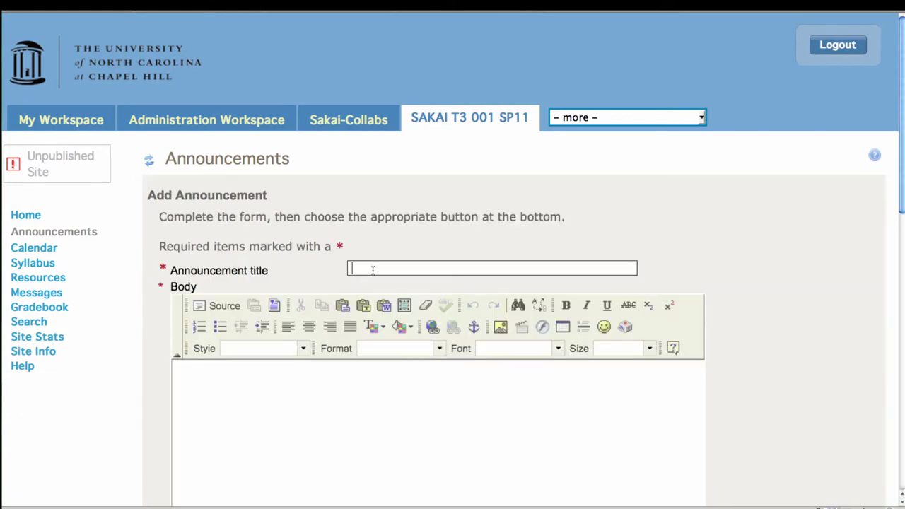
{"action": "left_click", "coordinate": [372, 268]}
{"action": "type", "text": "Birdwatching trip"}
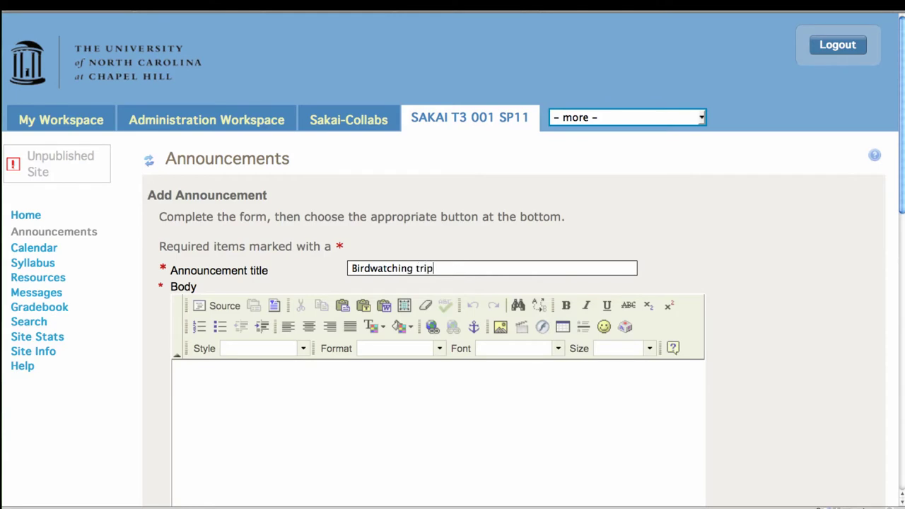
{"action": "left_click", "coordinate": [350, 401]}
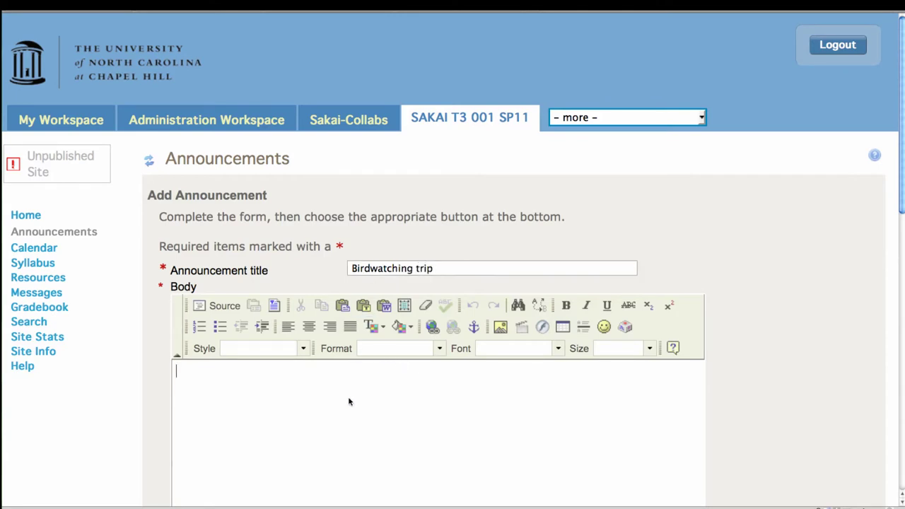
{"action": "type", "text": "You'll want to go"}
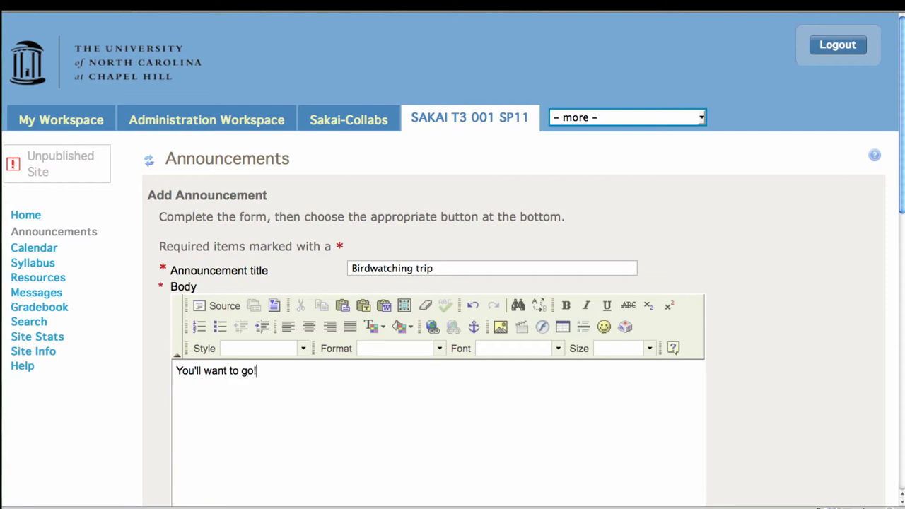
- Restrict the announcement's access to selected groups, choosing only Birds
{"action": "scroll", "coordinate": [892, 292], "scroll_direction": "down", "scroll_amount": 3}
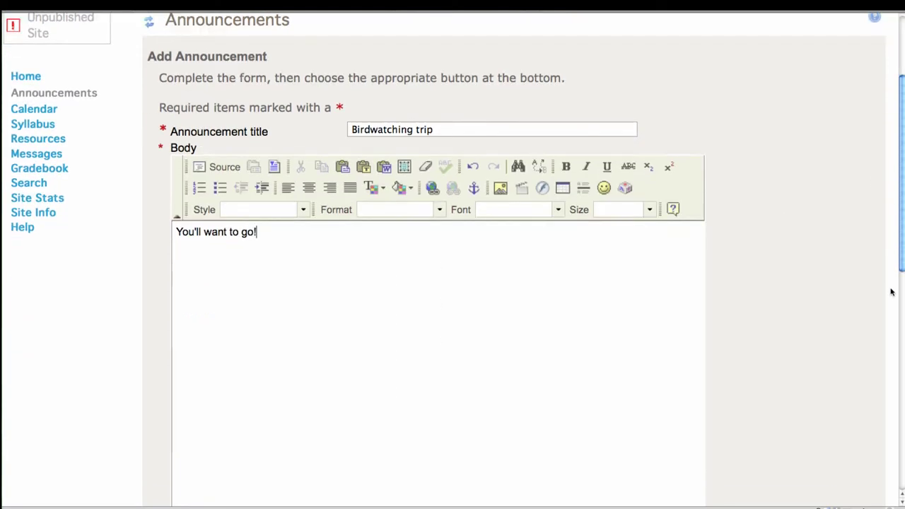
{"action": "scroll", "coordinate": [891, 292], "scroll_direction": "down", "scroll_amount": 5}
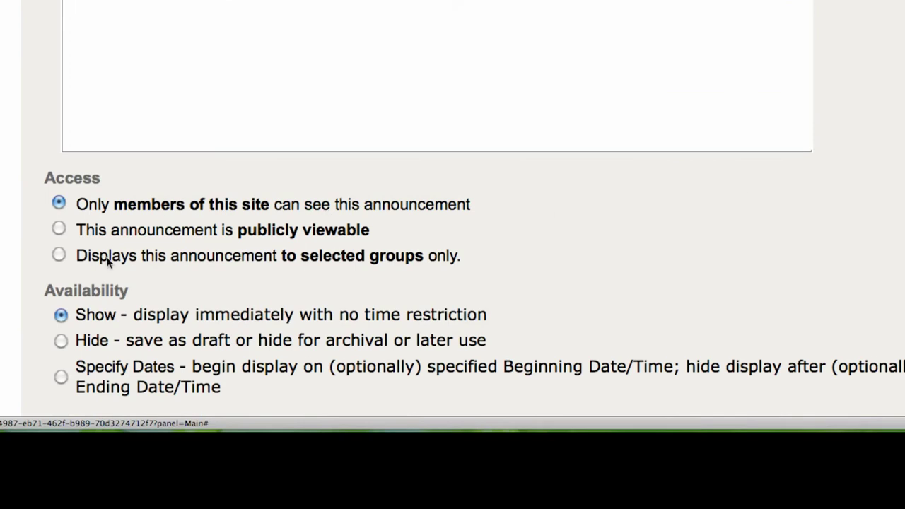
{"action": "left_click", "coordinate": [59, 255]}
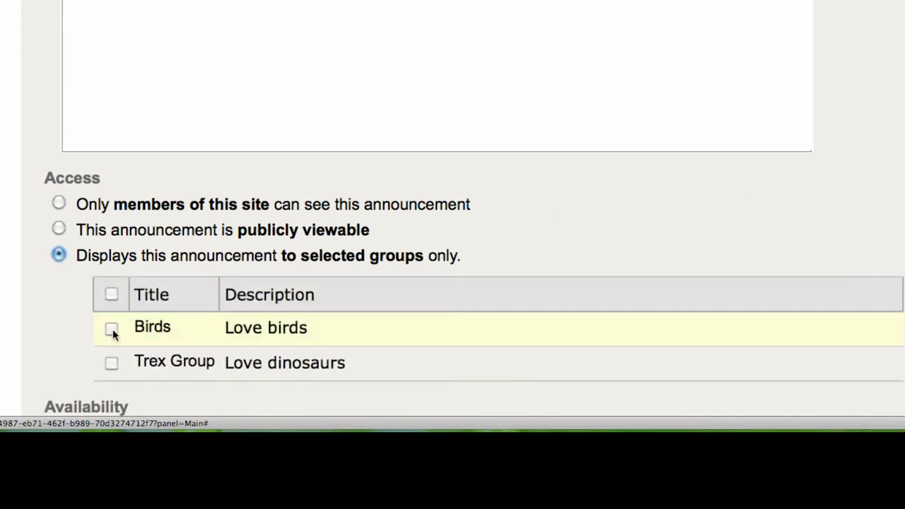
{"action": "left_click", "coordinate": [112, 329]}
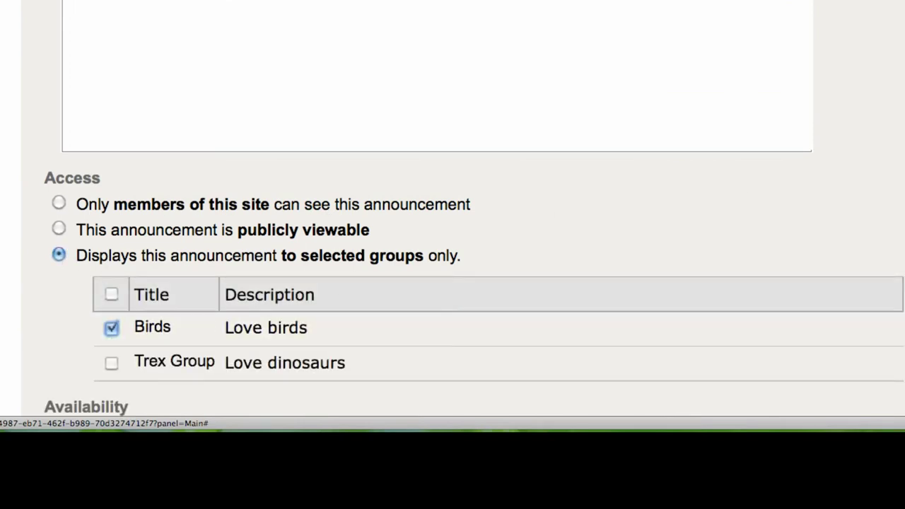
{"action": "scroll", "coordinate": [453, 209], "scroll_direction": "down", "scroll_amount": 10}
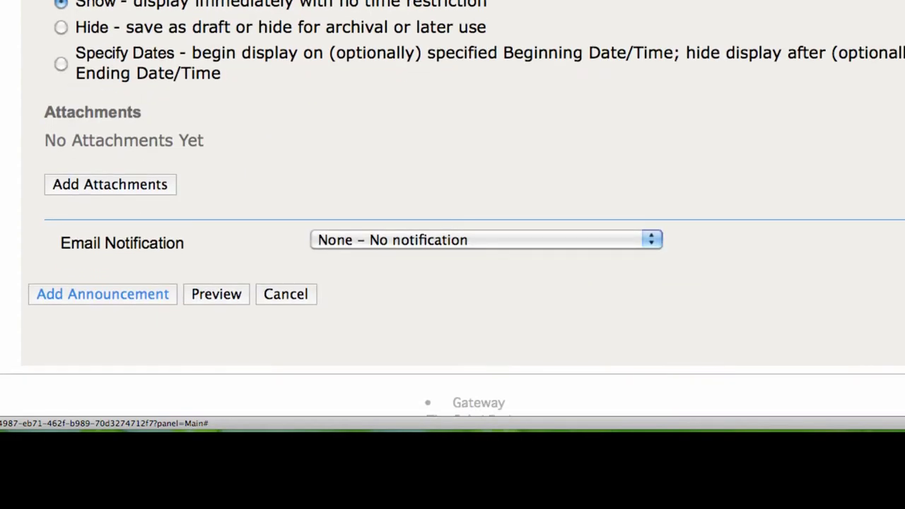
- Post the Birdwatching trip announcement and verify on Home that it lists Groups: Birds
{"action": "left_click", "coordinate": [115, 290]}
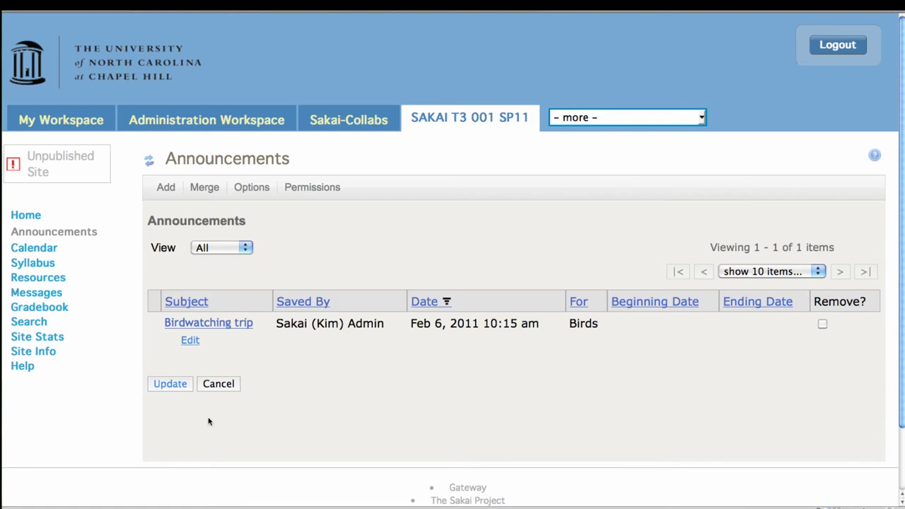
{"action": "left_click", "coordinate": [29, 221]}
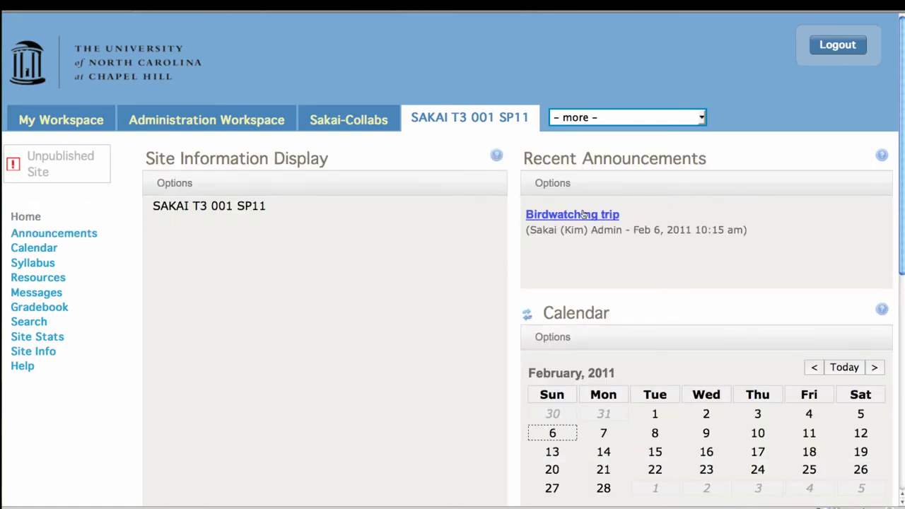
{"action": "left_click", "coordinate": [583, 214]}
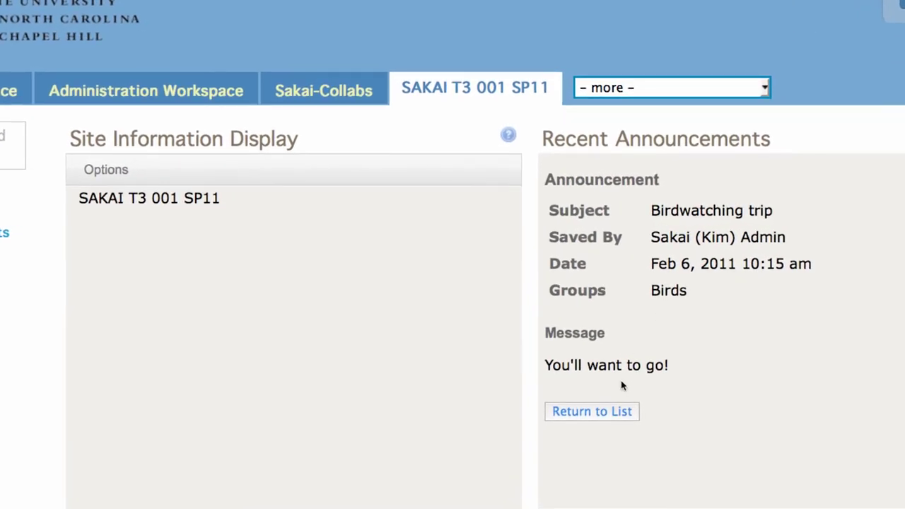
{"action": "left_click_drag", "start_coordinate": [549, 294], "coordinate": [703, 294]}
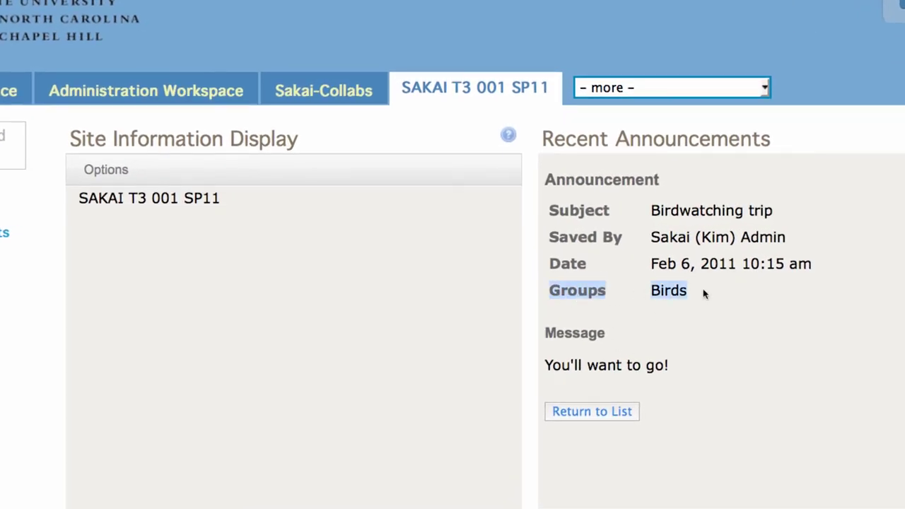
{"action": "left_click", "coordinate": [591, 412]}
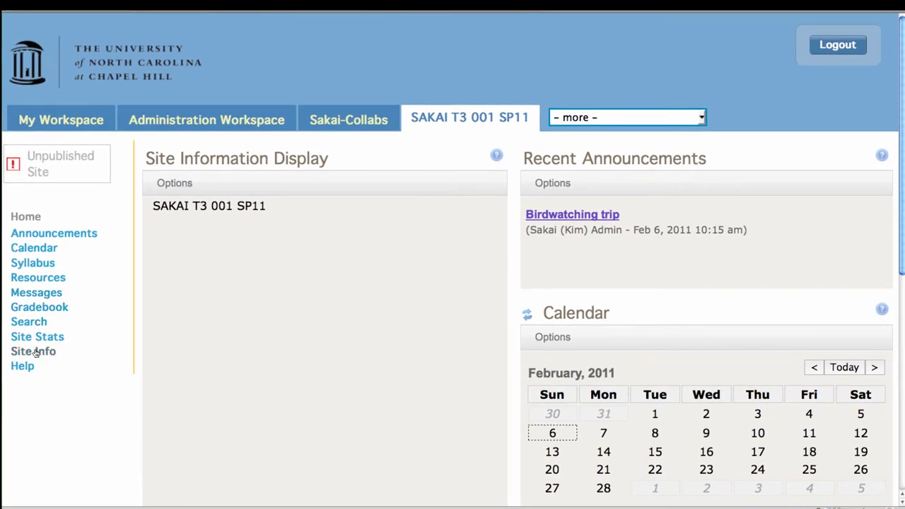
- Tick Section Info in Site Info's Edit Tools list and finish to add it
{"action": "left_click", "coordinate": [35, 351]}
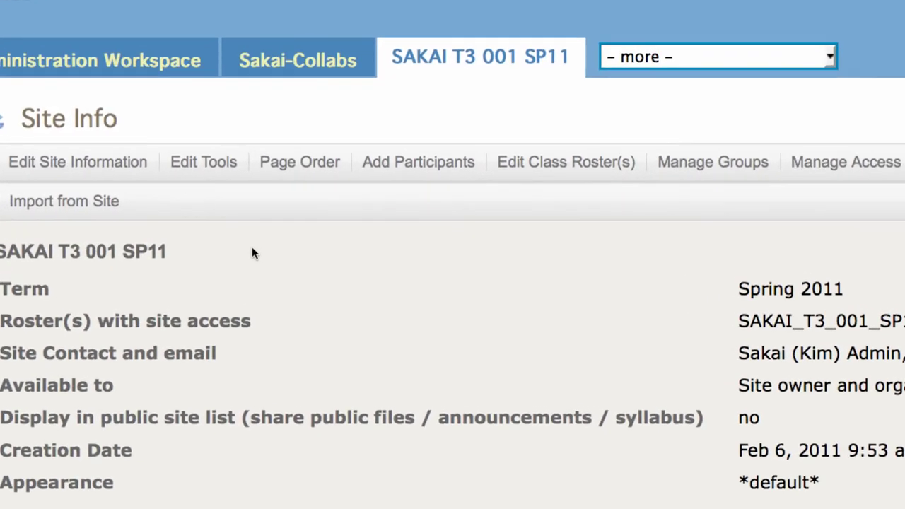
{"action": "left_click", "coordinate": [213, 169]}
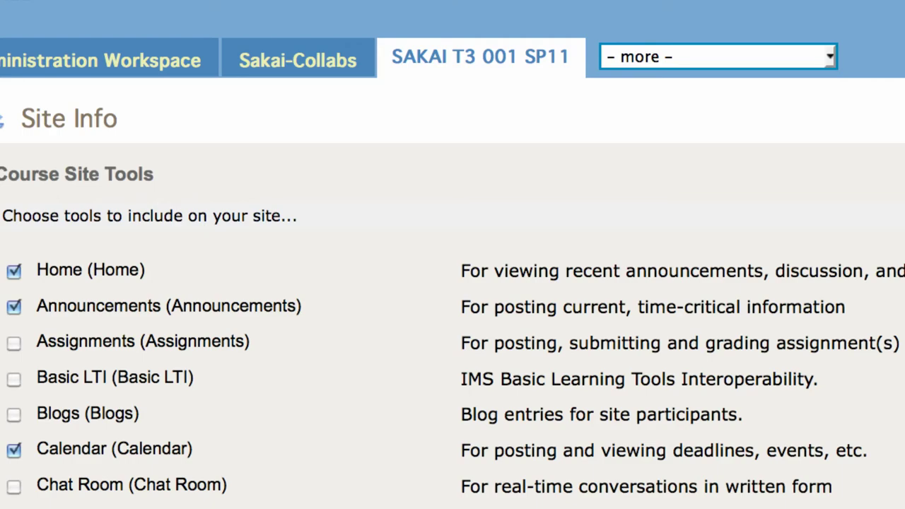
{"action": "scroll", "coordinate": [453, 283], "scroll_direction": "down", "scroll_amount": 10}
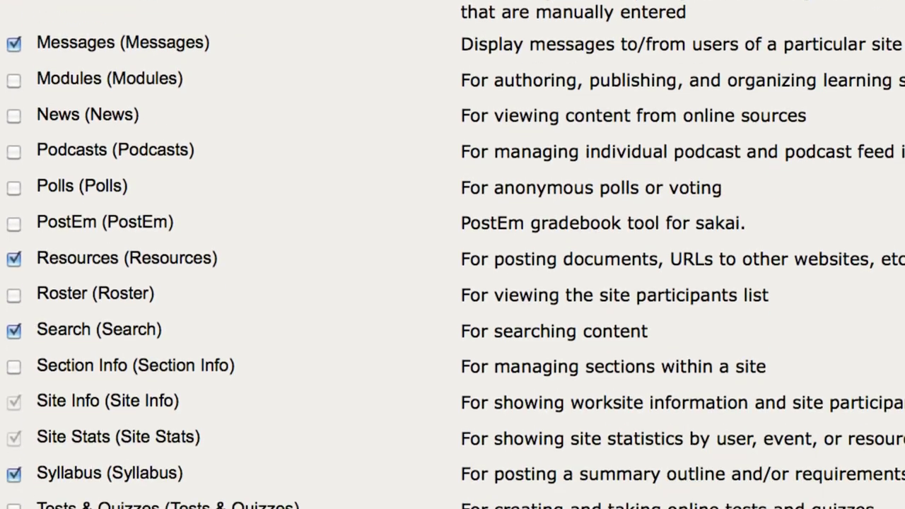
{"action": "scroll", "coordinate": [453, 283], "scroll_direction": "down", "scroll_amount": 2}
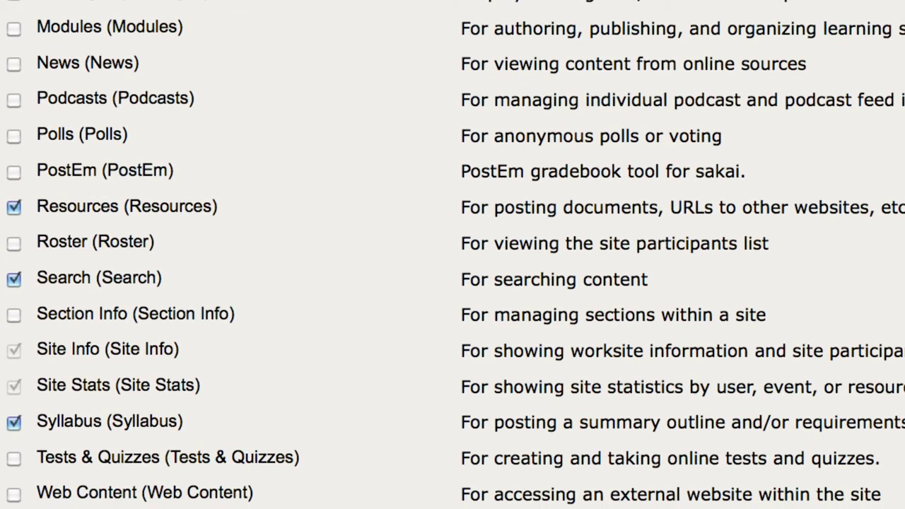
{"action": "left_click", "coordinate": [14, 316]}
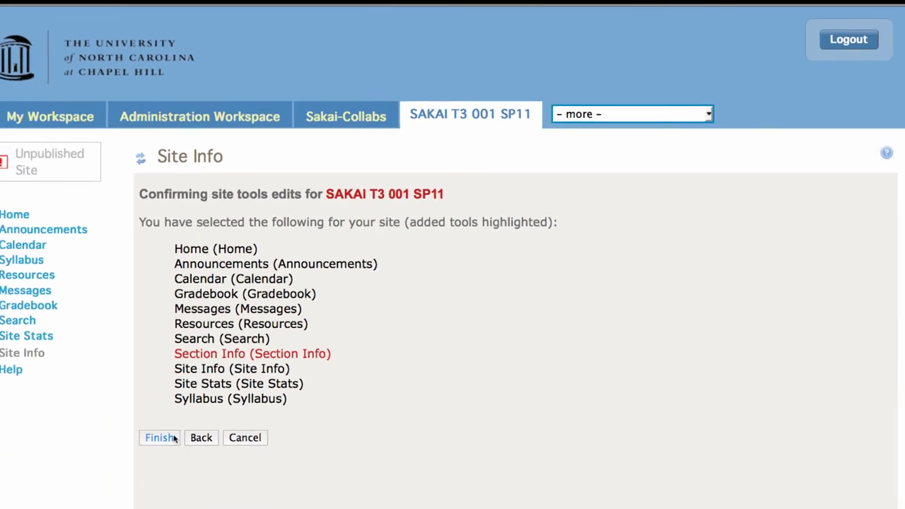
{"action": "left_click", "coordinate": [173, 438]}
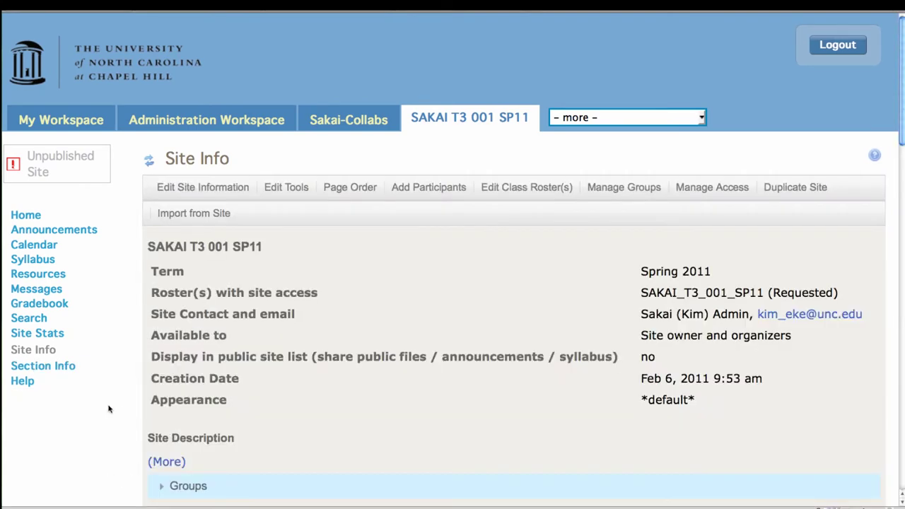
- Set Section Info options to 'Manually manage sections and membership' and update
{"action": "left_click", "coordinate": [55, 366]}
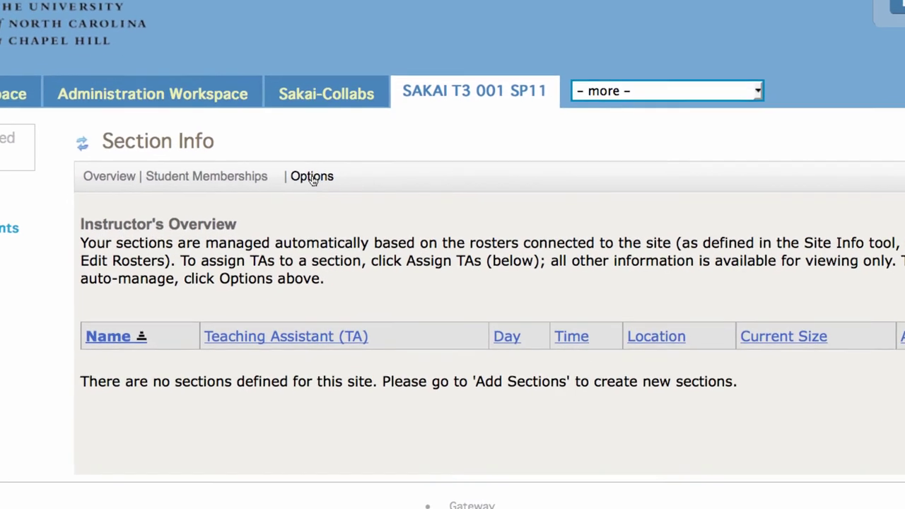
{"action": "left_click", "coordinate": [314, 178]}
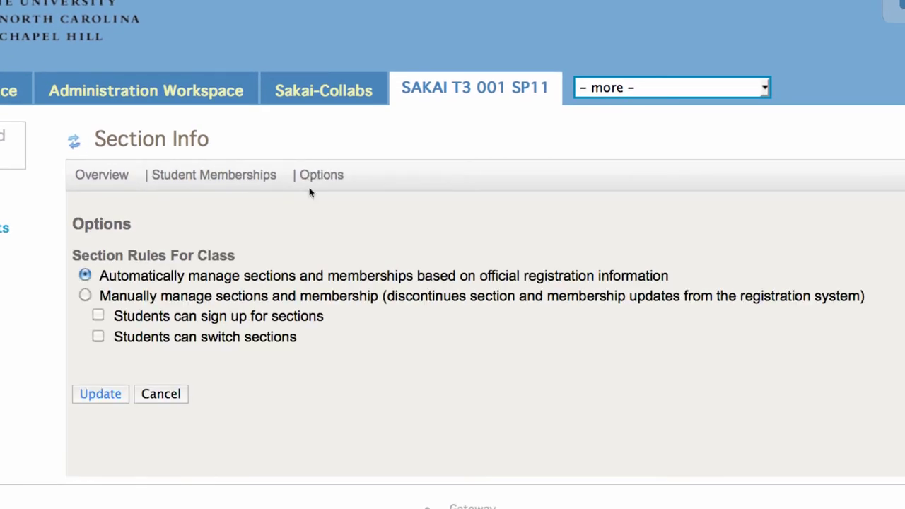
{"action": "left_click_drag", "start_coordinate": [268, 278], "coordinate": [383, 279]}
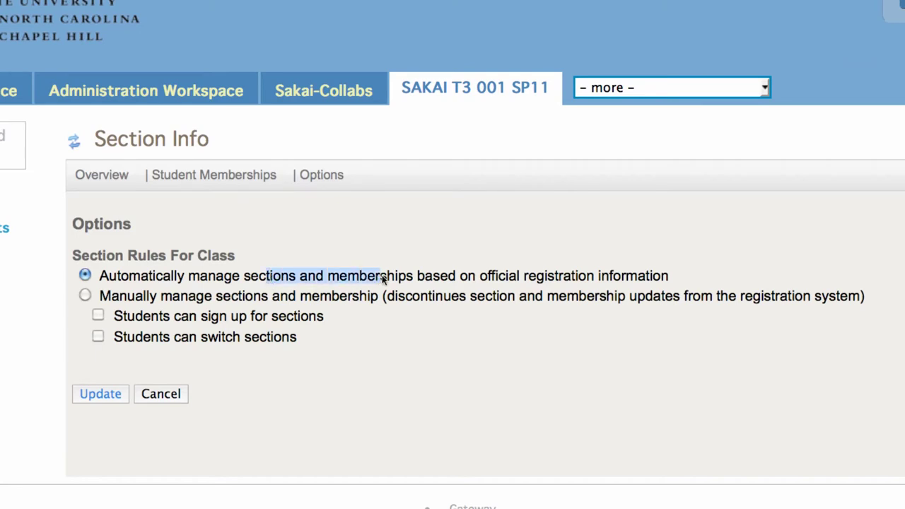
{"action": "left_click", "coordinate": [85, 296]}
{"action": "left_click", "coordinate": [96, 394]}
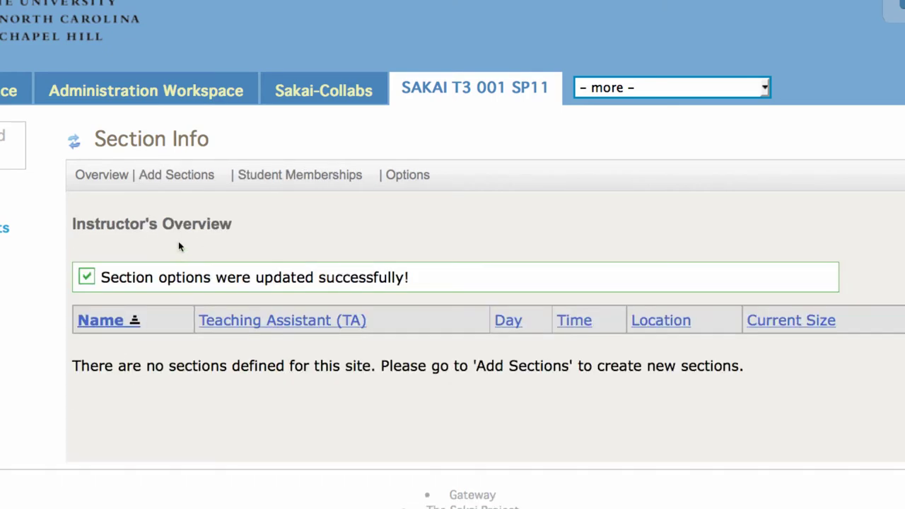
- Set up 3 new sections in the Discussion category
{"action": "left_click", "coordinate": [182, 178]}
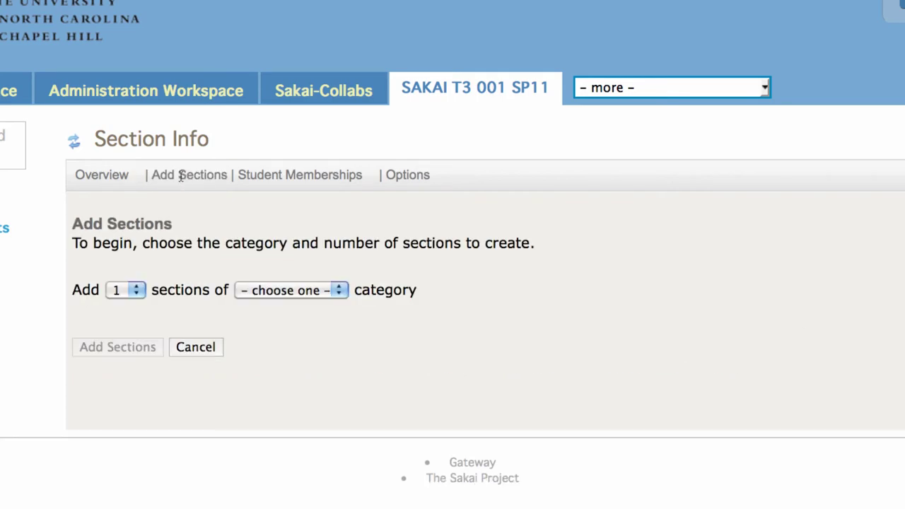
{"action": "left_click", "coordinate": [118, 288]}
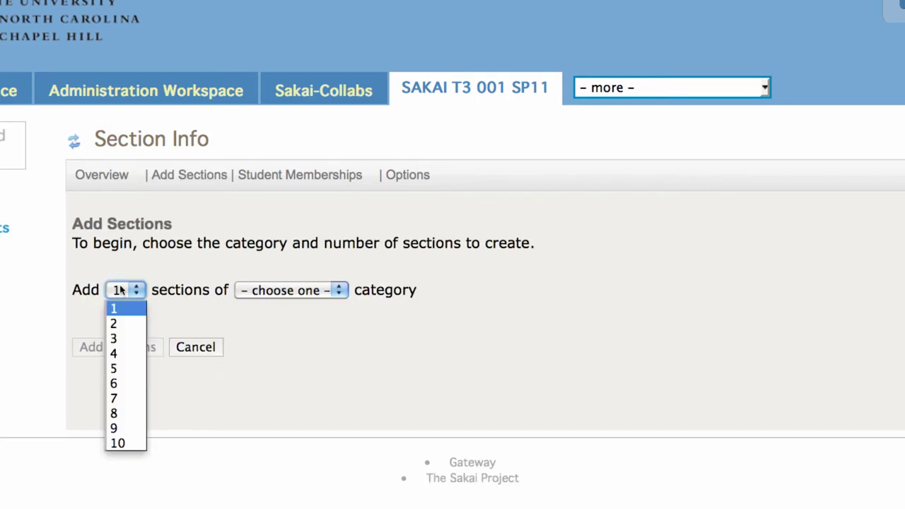
{"action": "left_click", "coordinate": [118, 338]}
{"action": "left_click", "coordinate": [309, 292]}
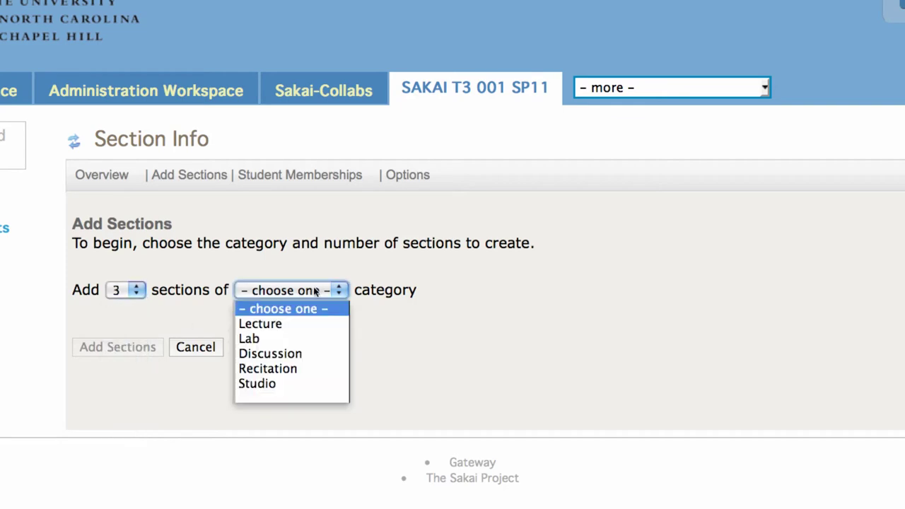
{"action": "left_click", "coordinate": [308, 309]}
{"action": "left_click", "coordinate": [309, 291]}
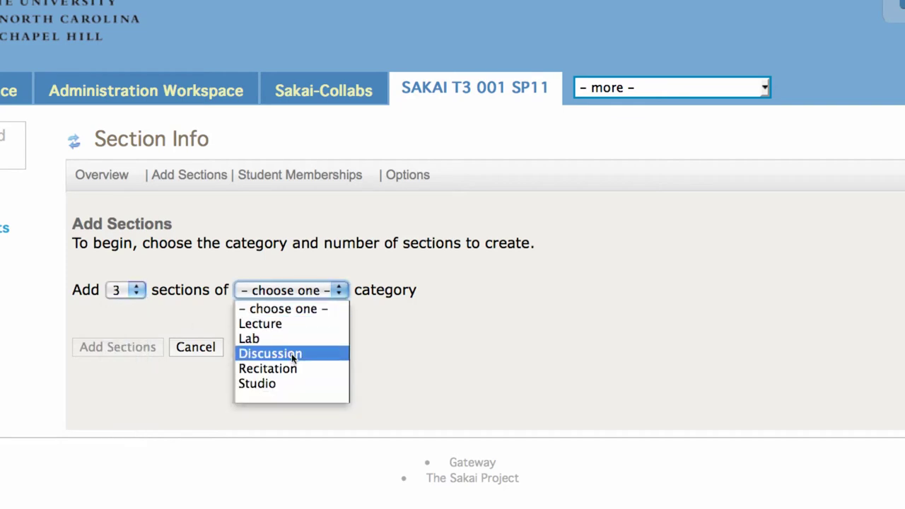
{"action": "left_click", "coordinate": [292, 354]}
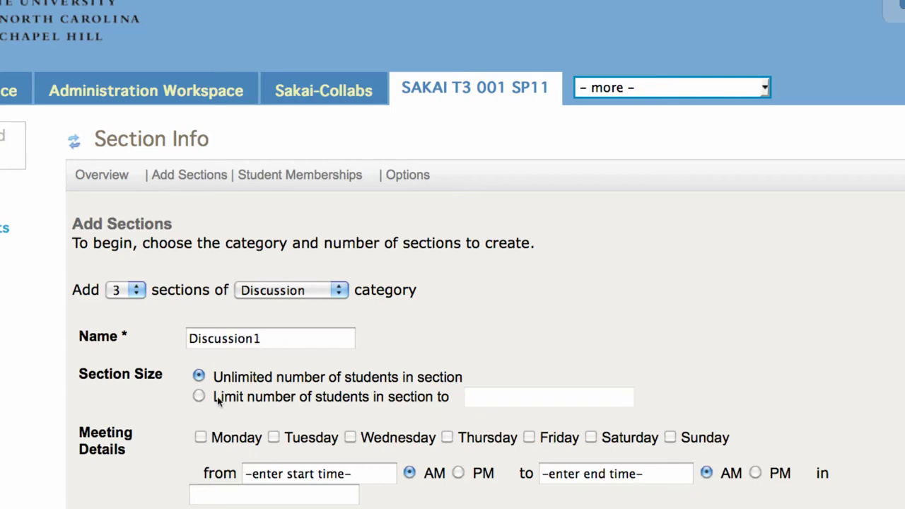
- Limit Discussion1, Discussion2 and Discussion3 to 4 students each and create the sections
{"action": "left_click", "coordinate": [199, 397]}
{"action": "left_click", "coordinate": [524, 401]}
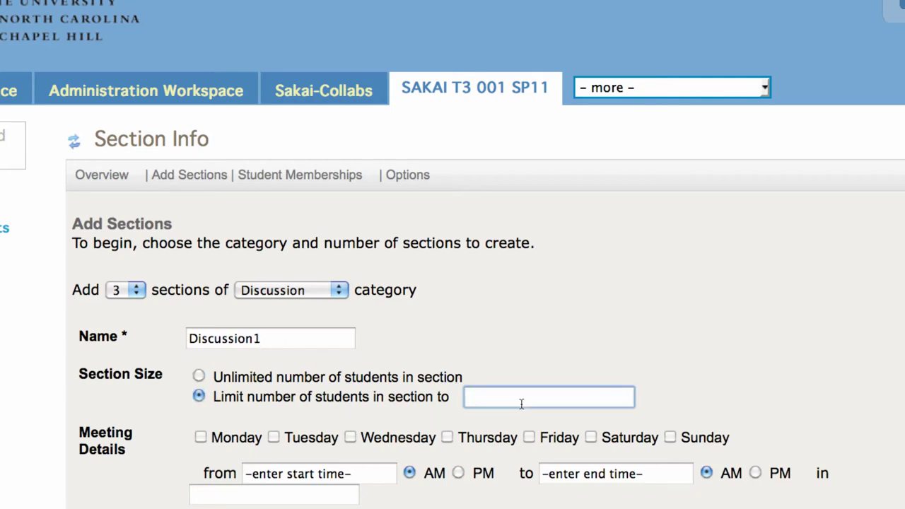
{"action": "type", "text": "4"}
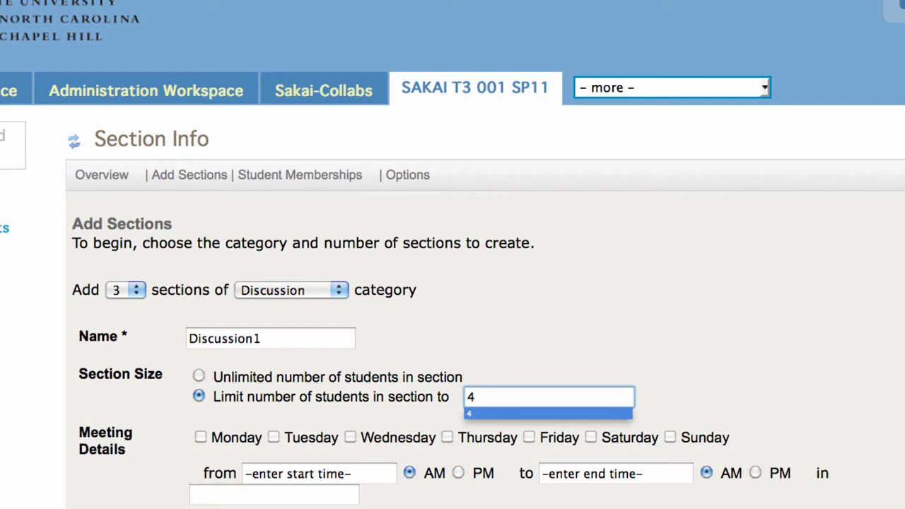
{"action": "key", "text": "Return"}
{"action": "scroll", "coordinate": [453, 255], "scroll_direction": "down", "scroll_amount": 10}
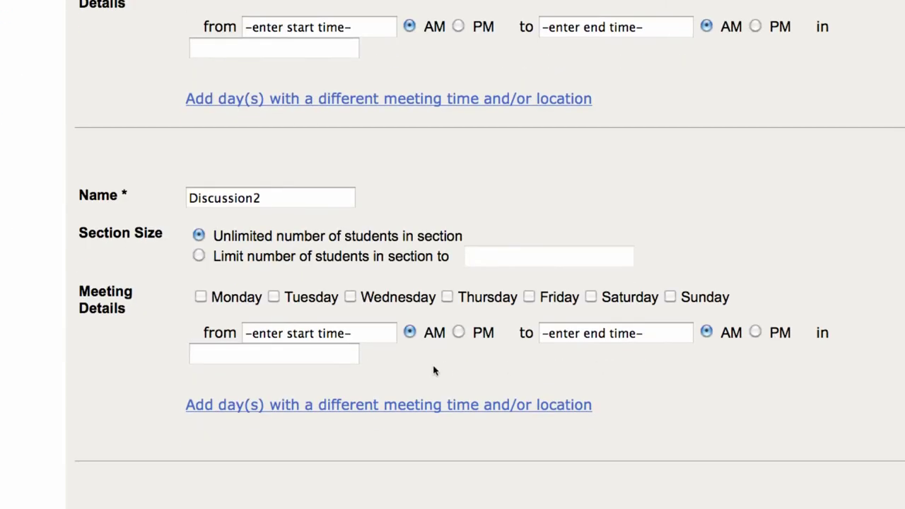
{"action": "left_click", "coordinate": [199, 256]}
{"action": "left_click", "coordinate": [478, 258]}
{"action": "type", "text": "4"}
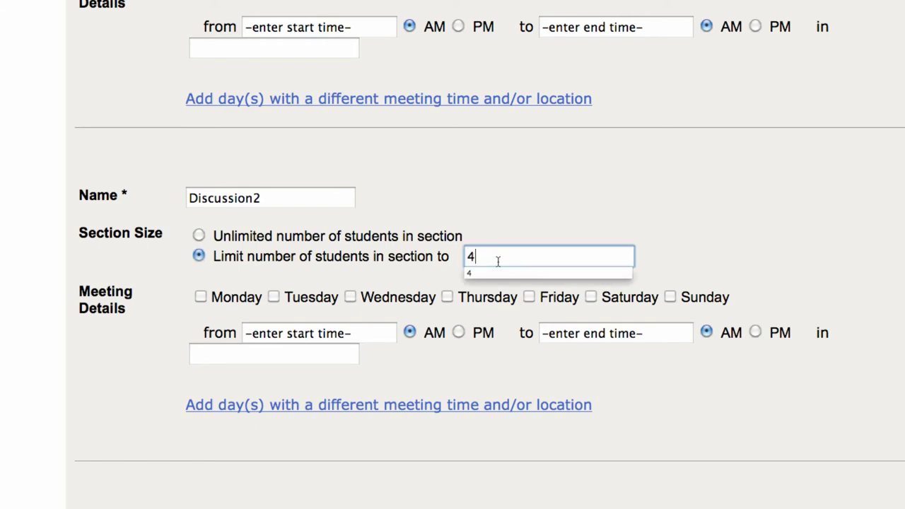
{"action": "key", "text": "Down"}
{"action": "key", "text": "Return"}
{"action": "scroll", "coordinate": [705, 324], "scroll_direction": "down", "scroll_amount": 7}
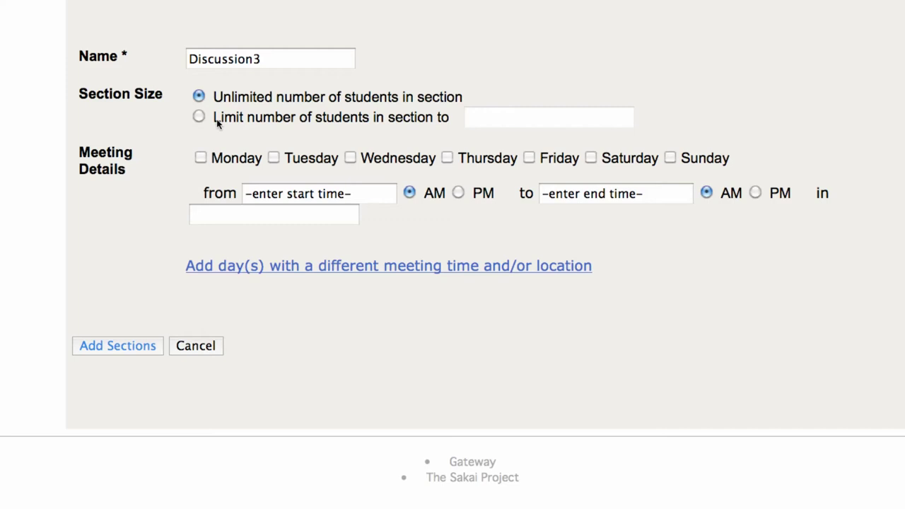
{"action": "left_click", "coordinate": [216, 119]}
{"action": "left_click", "coordinate": [476, 120]}
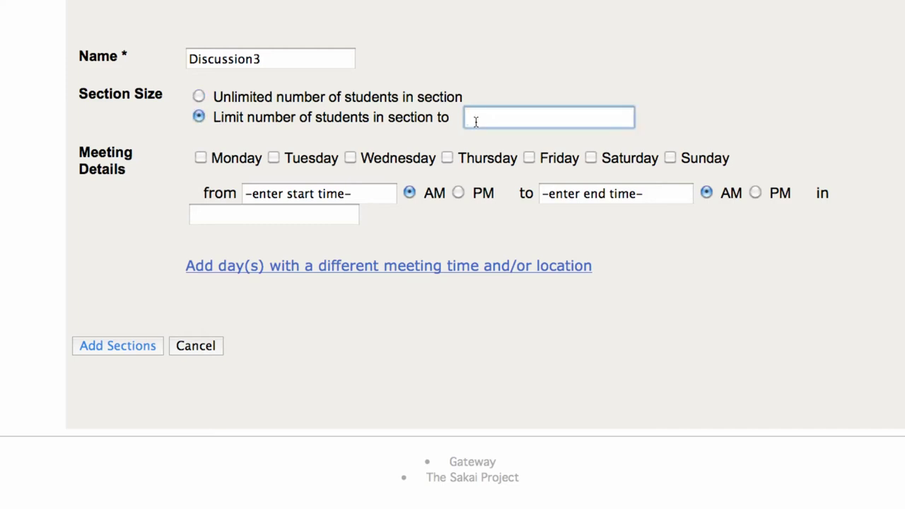
{"action": "type", "text": "4"}
{"action": "left_click", "coordinate": [135, 346]}
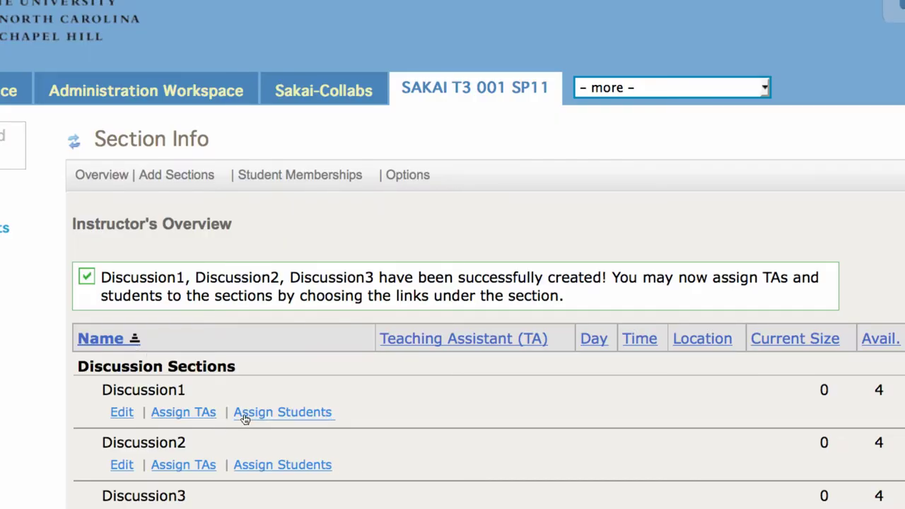
- Assign the first four unassigned students to Discussion1 and save
{"action": "left_click", "coordinate": [253, 417]}
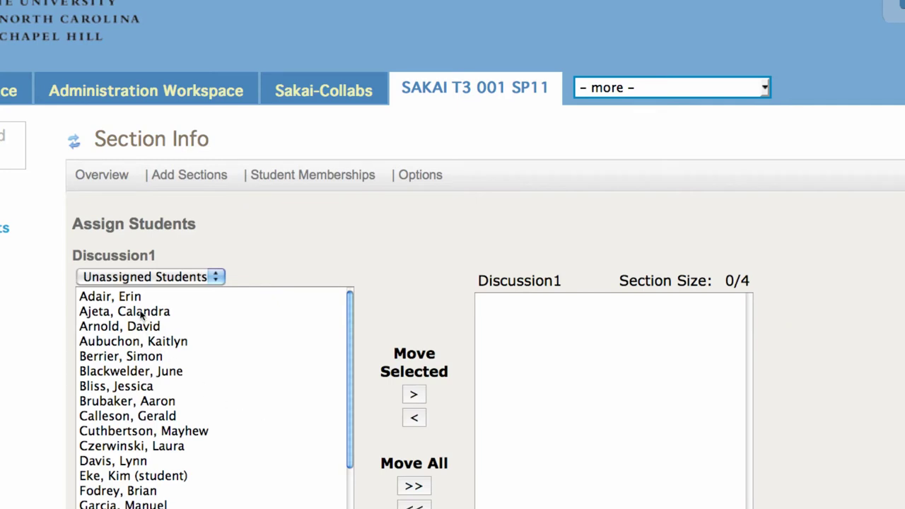
{"action": "left_click", "coordinate": [141, 312]}
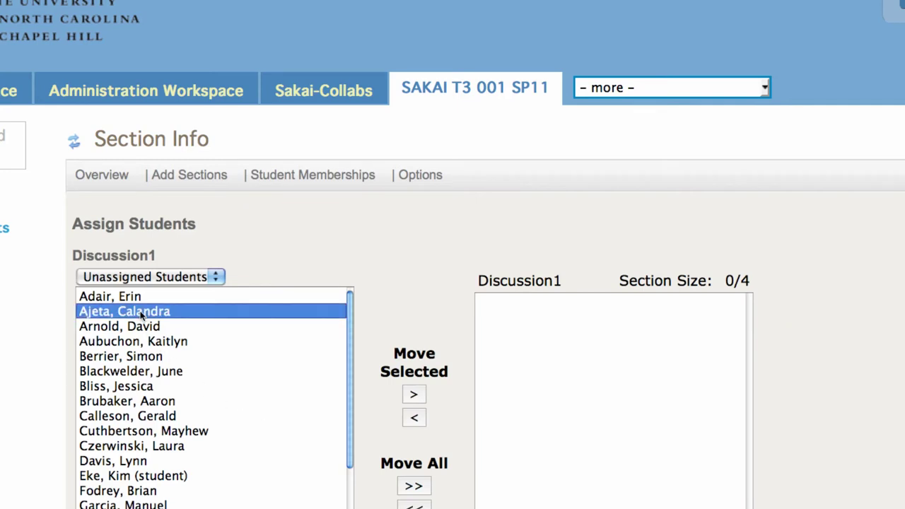
{"action": "left_click", "coordinate": [120, 297]}
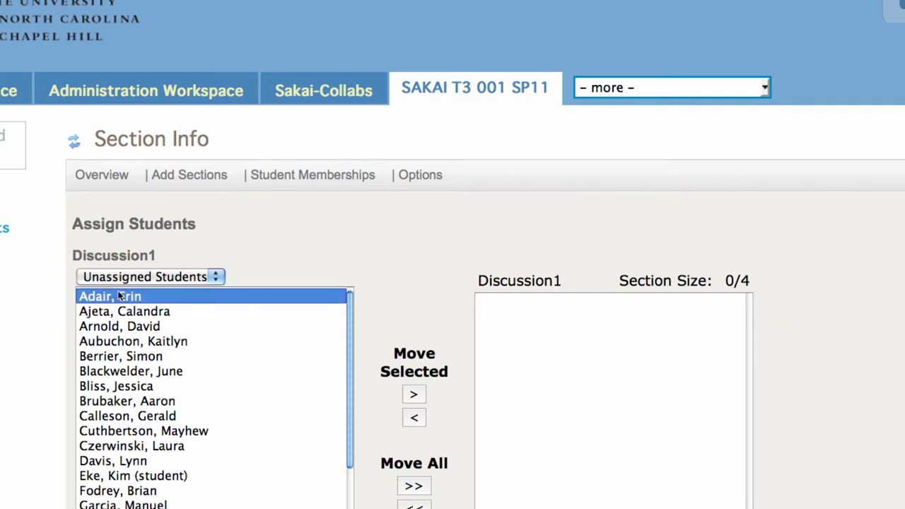
{"action": "left_click", "coordinate": [126, 343], "text": "shift"}
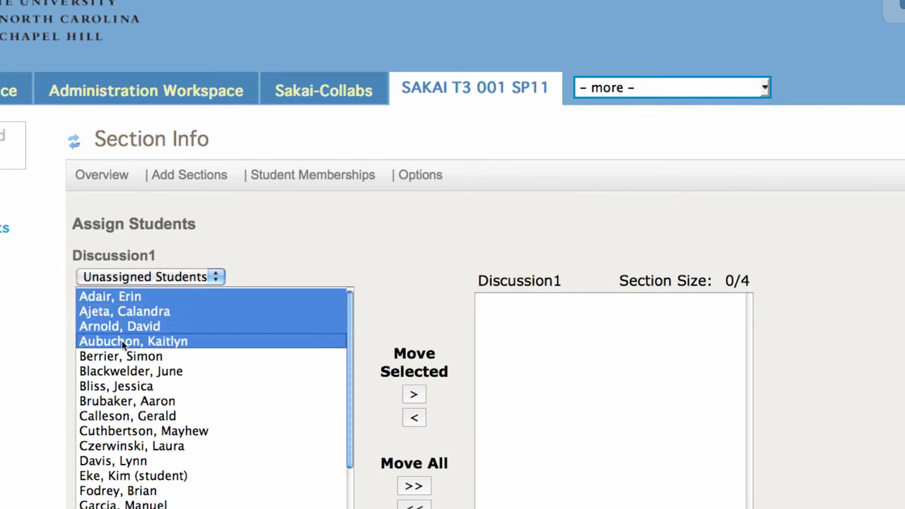
{"action": "left_click", "coordinate": [413, 395]}
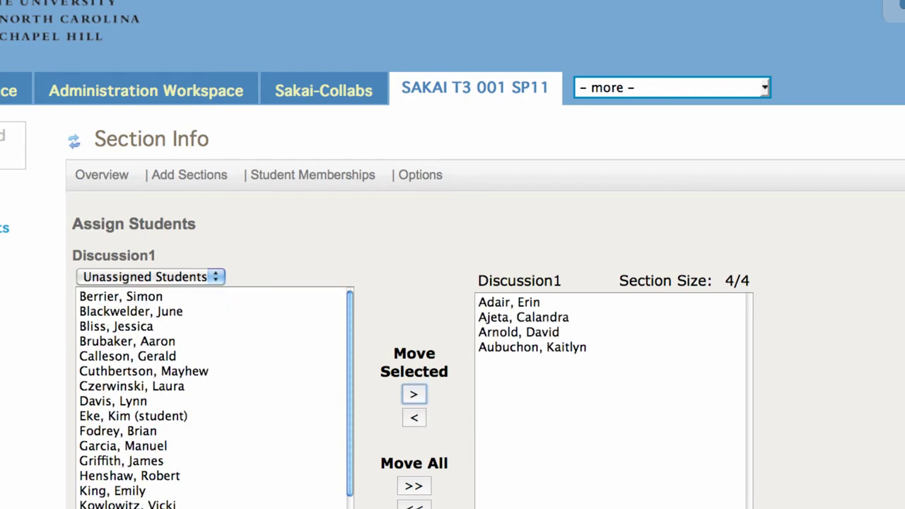
{"action": "scroll", "coordinate": [649, 462], "scroll_direction": "down", "scroll_amount": 5}
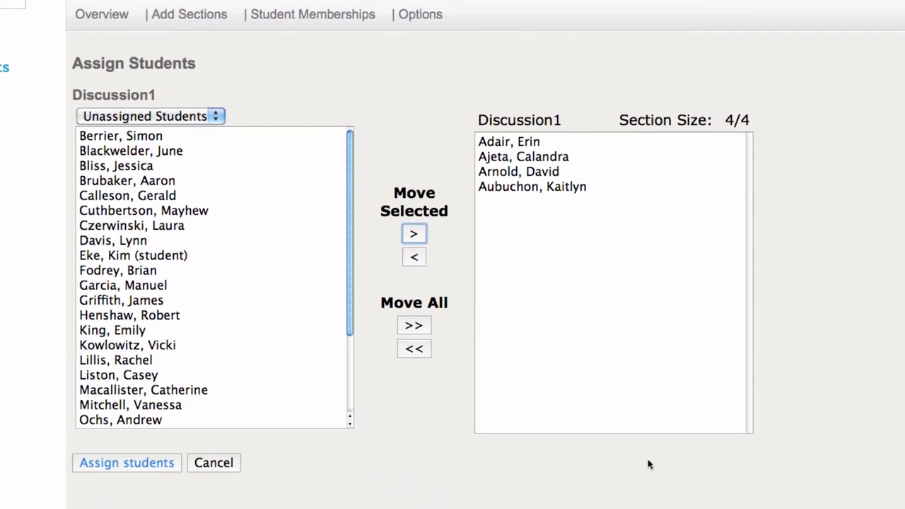
{"action": "left_click", "coordinate": [135, 463]}
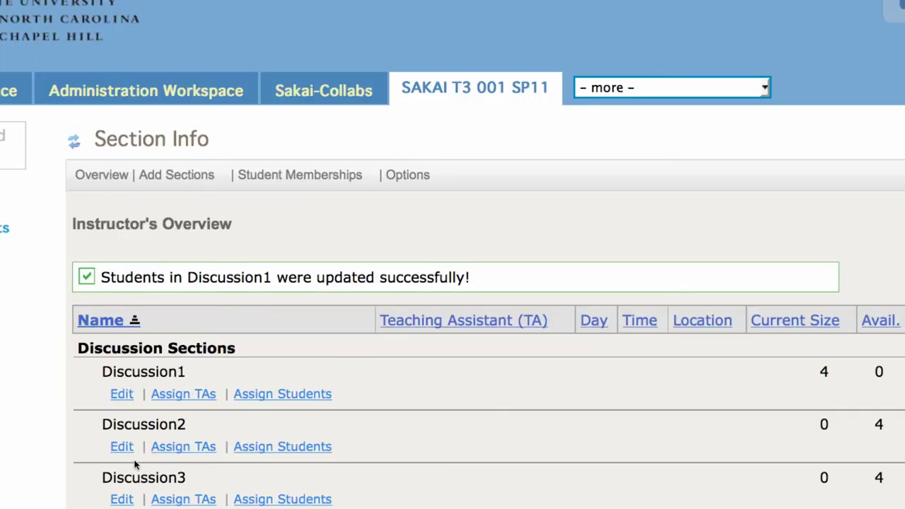
- Assign the next four unassigned students to Discussion2 and save
{"action": "left_click", "coordinate": [272, 457]}
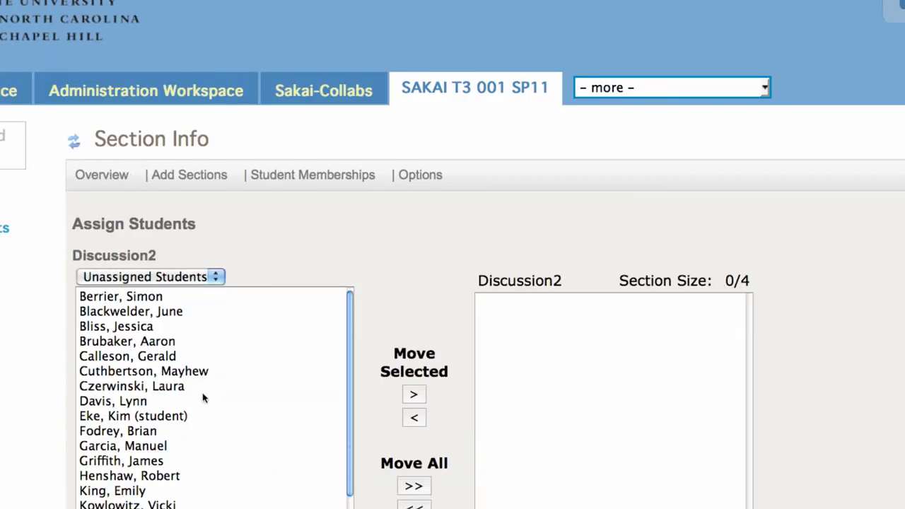
{"action": "left_click", "coordinate": [136, 298]}
{"action": "left_click", "coordinate": [137, 342], "text": "shift"}
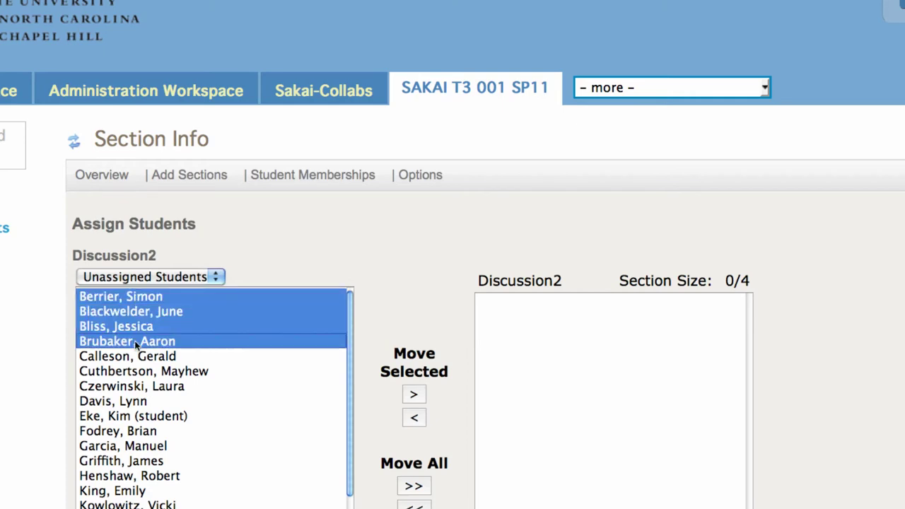
{"action": "left_click", "coordinate": [415, 396]}
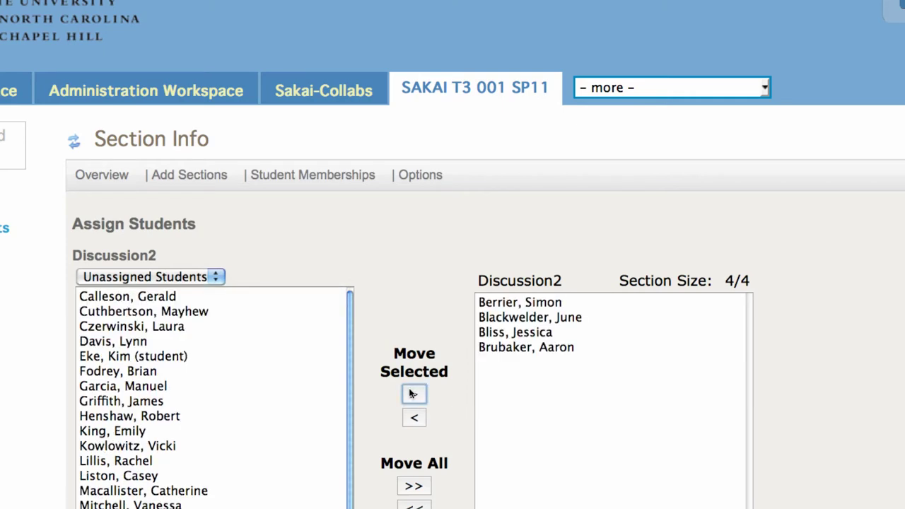
{"action": "scroll", "coordinate": [453, 283], "scroll_direction": "down", "scroll_amount": 5}
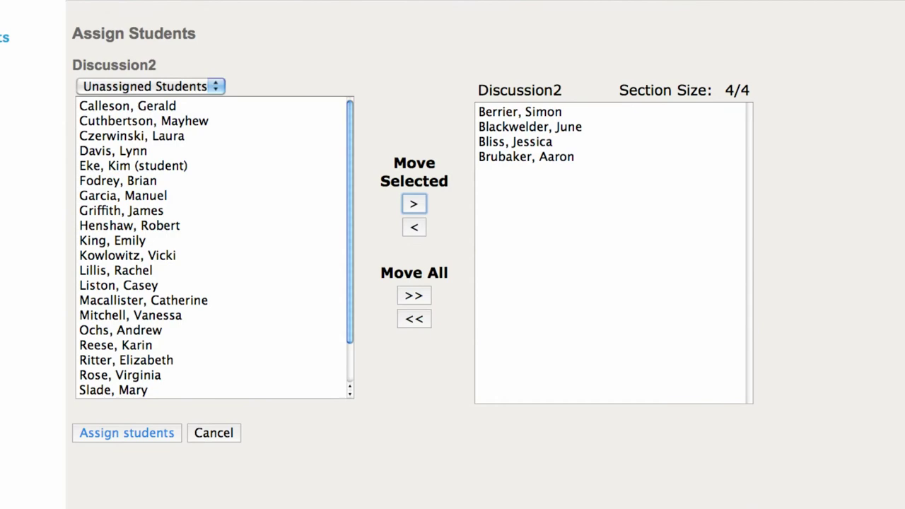
{"action": "left_click", "coordinate": [141, 437]}
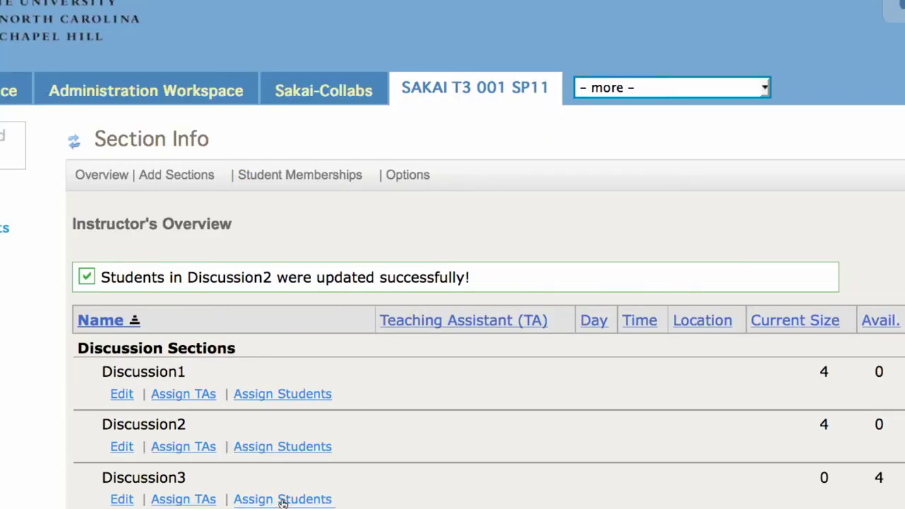
- Move five unassigned students into Discussion3, which exceeds its 4-place limit (5/4)
{"action": "left_click", "coordinate": [282, 499]}
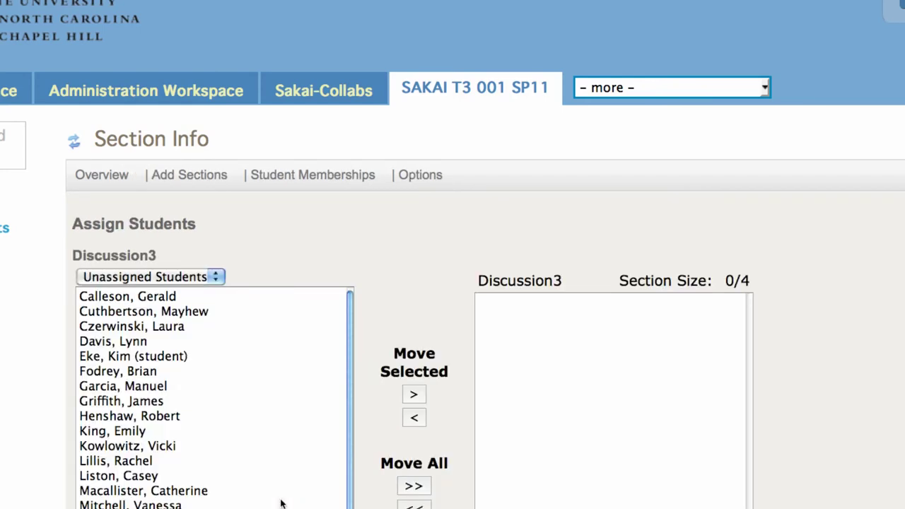
{"action": "left_click", "coordinate": [111, 299]}
{"action": "left_click", "coordinate": [112, 339], "text": "shift"}
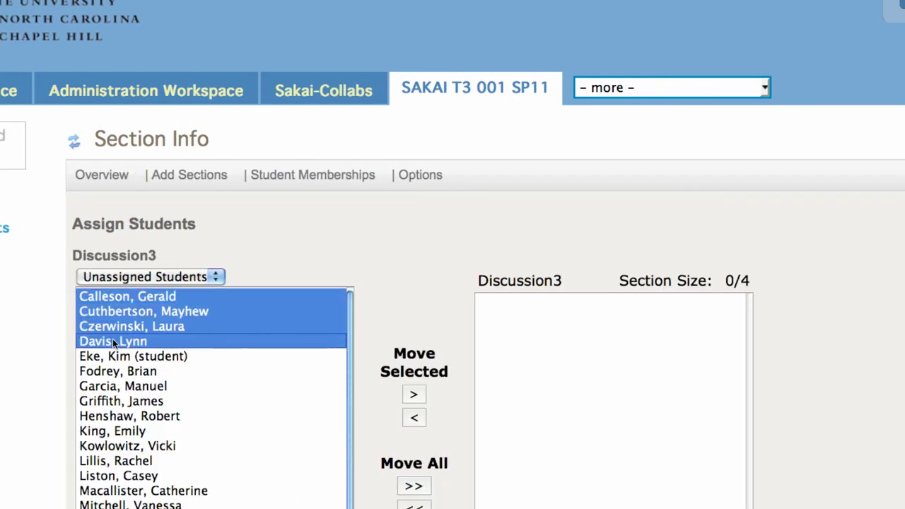
{"action": "left_click", "coordinate": [114, 361], "text": "shift"}
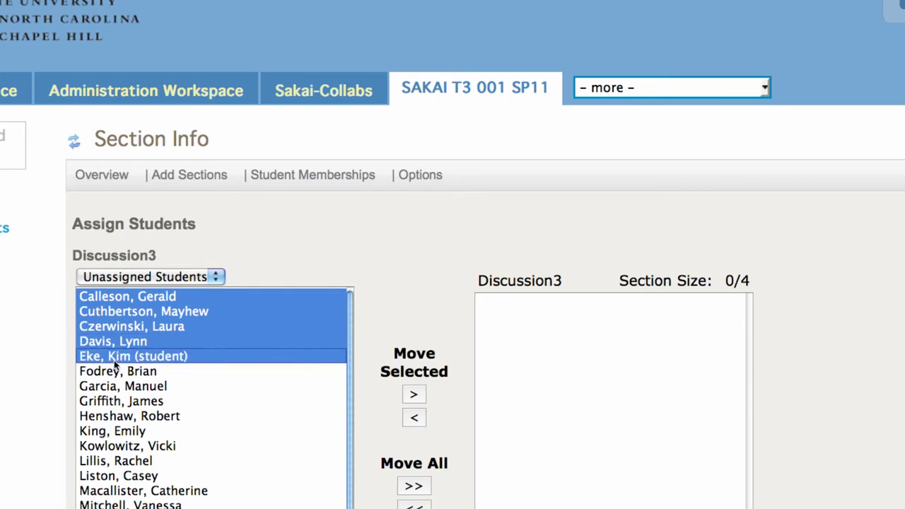
{"action": "left_click", "coordinate": [416, 399]}
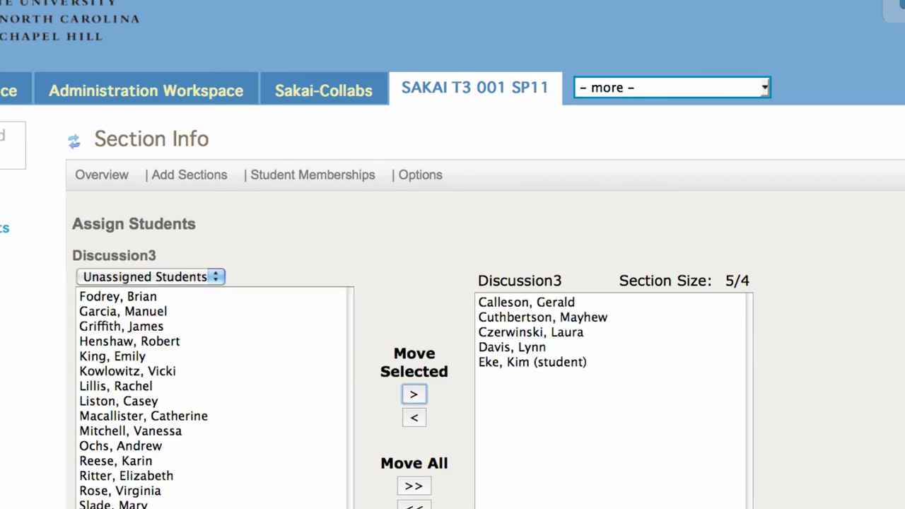
{"action": "left_click_drag", "start_coordinate": [750, 282], "coordinate": [683, 282]}
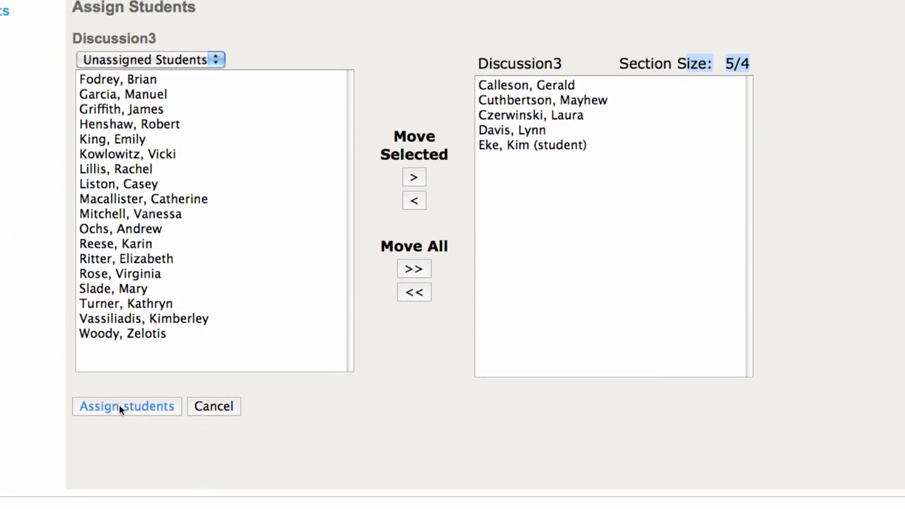
- Send the extra fifth student back to unassigned and save Discussion3 with four students
{"action": "left_click", "coordinate": [121, 409]}
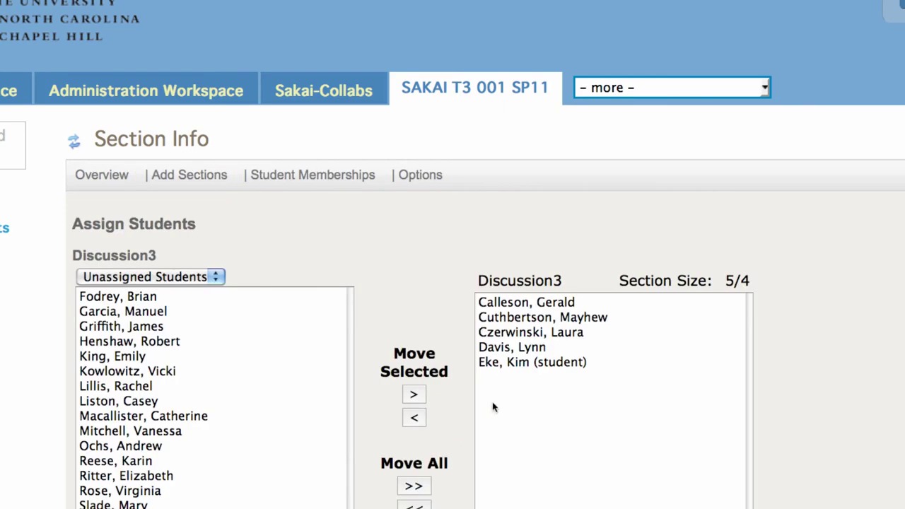
{"action": "left_click", "coordinate": [525, 363]}
{"action": "left_click", "coordinate": [414, 418]}
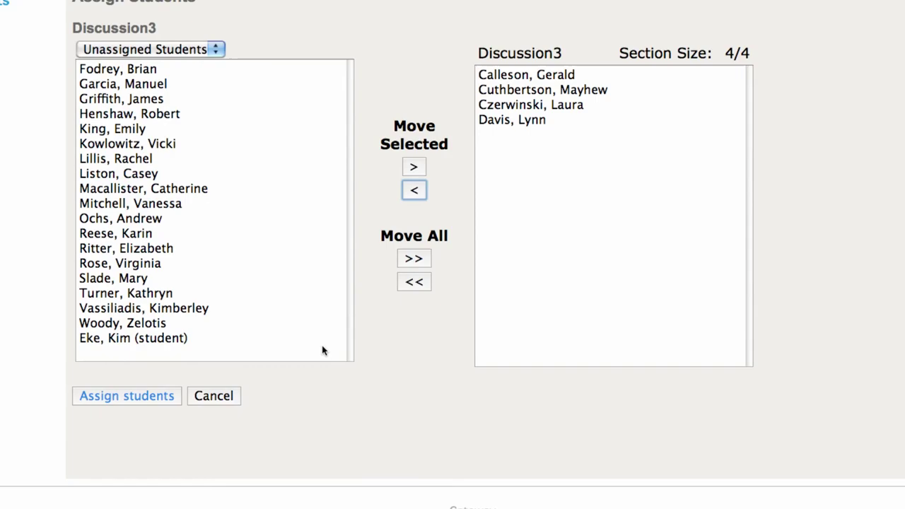
{"action": "left_click", "coordinate": [169, 396]}
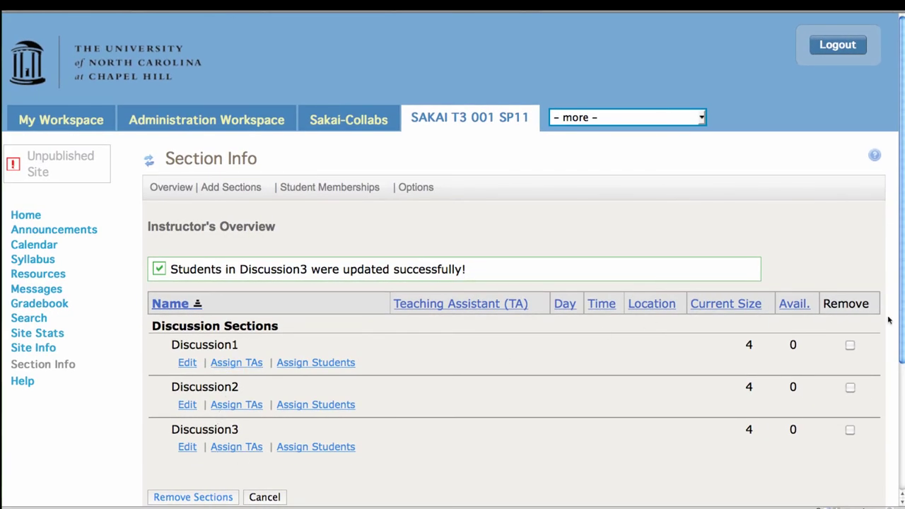
{"action": "left_click_drag", "start_coordinate": [902, 347], "coordinate": [897, 400]}
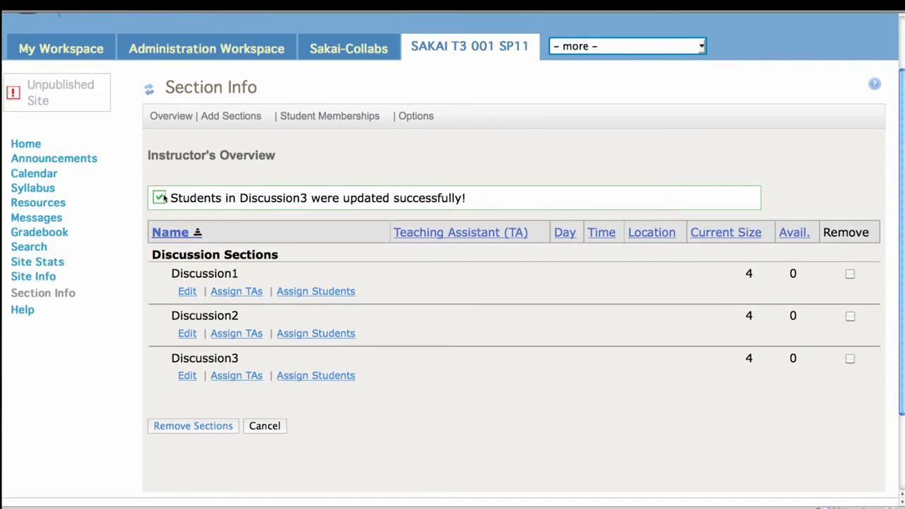
- In Site Info, switch three participants' roles to Teaching Assistant and update participants
{"action": "left_click", "coordinate": [40, 277]}
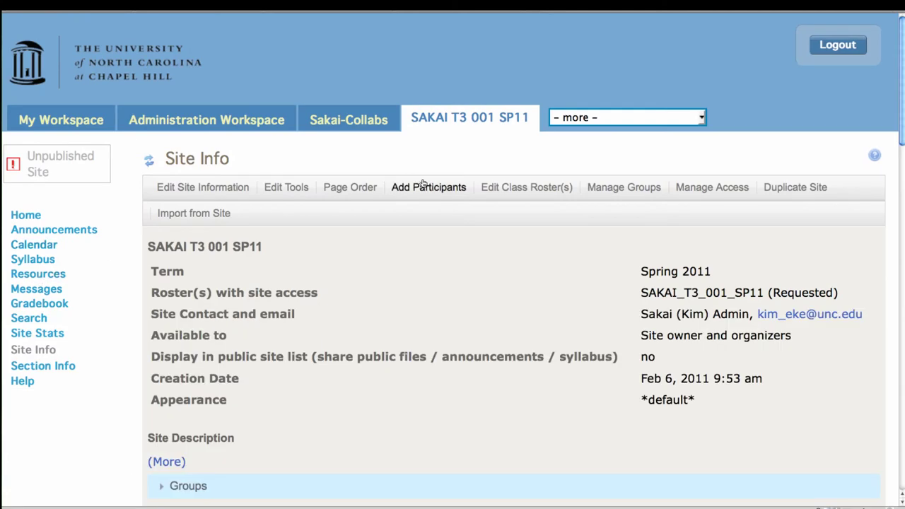
{"action": "left_click_drag", "start_coordinate": [901, 141], "coordinate": [872, 353]}
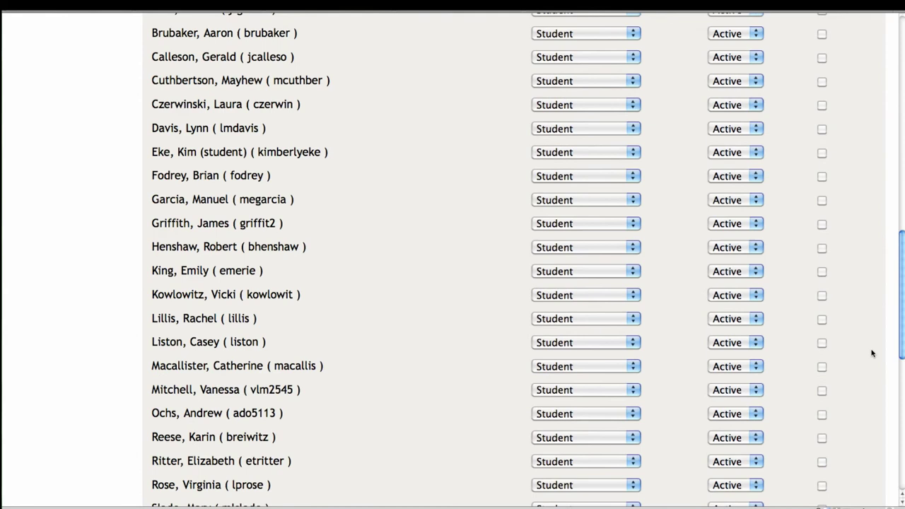
{"action": "left_click", "coordinate": [578, 249]}
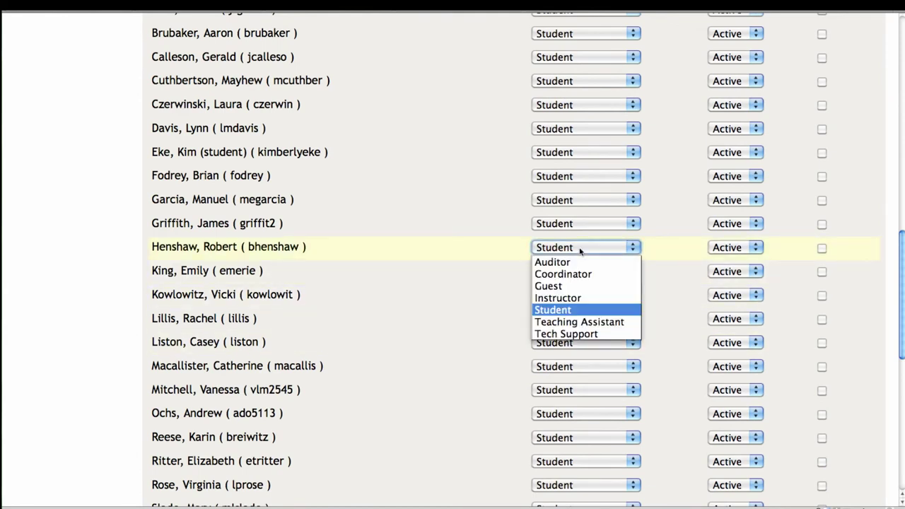
{"action": "left_click", "coordinate": [569, 322]}
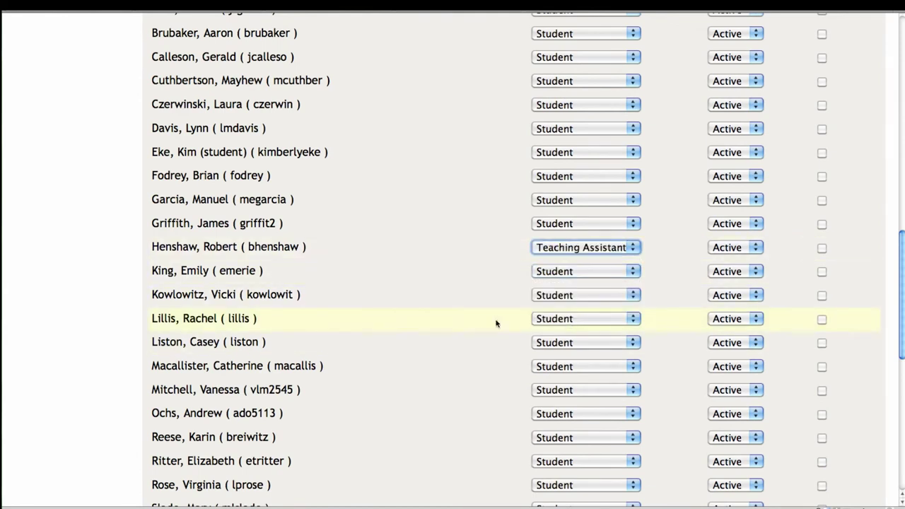
{"action": "left_click", "coordinate": [553, 275]}
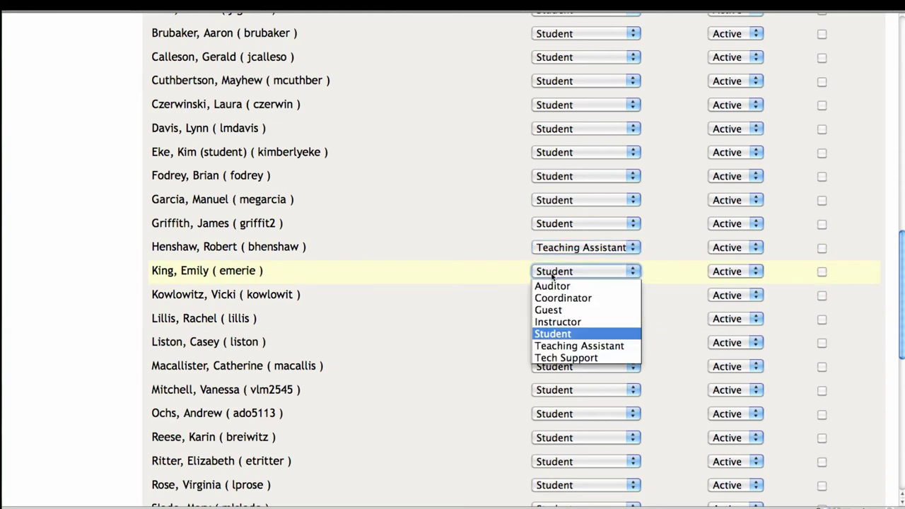
{"action": "left_click", "coordinate": [569, 346]}
{"action": "left_click", "coordinate": [561, 297]}
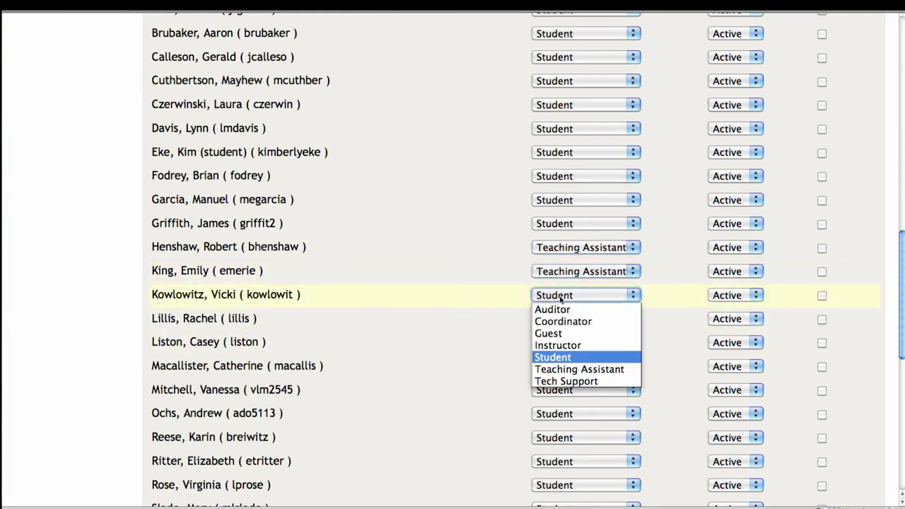
{"action": "left_click", "coordinate": [576, 369]}
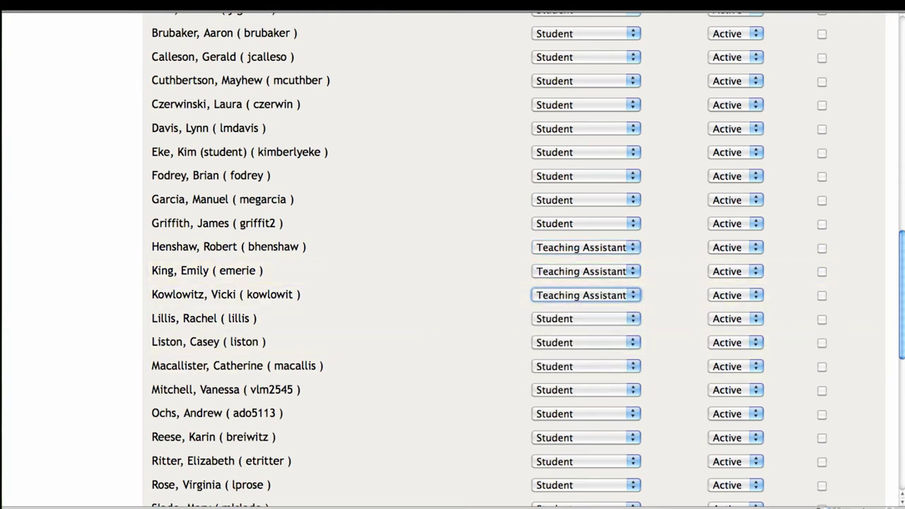
{"action": "left_click_drag", "start_coordinate": [903, 271], "coordinate": [882, 401]}
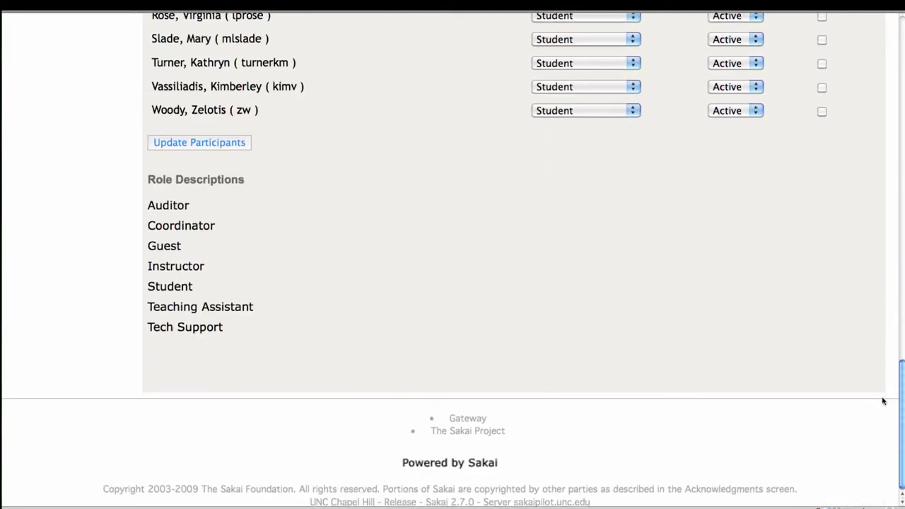
{"action": "left_click", "coordinate": [219, 144]}
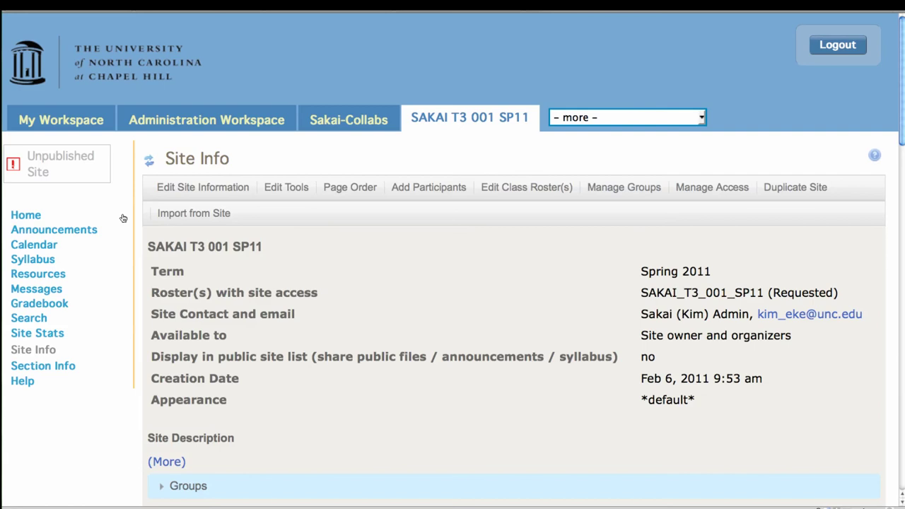
- In Section Info, assign the first available teaching assistant to Discussion1
{"action": "left_click", "coordinate": [68, 365]}
{"action": "left_click", "coordinate": [236, 336]}
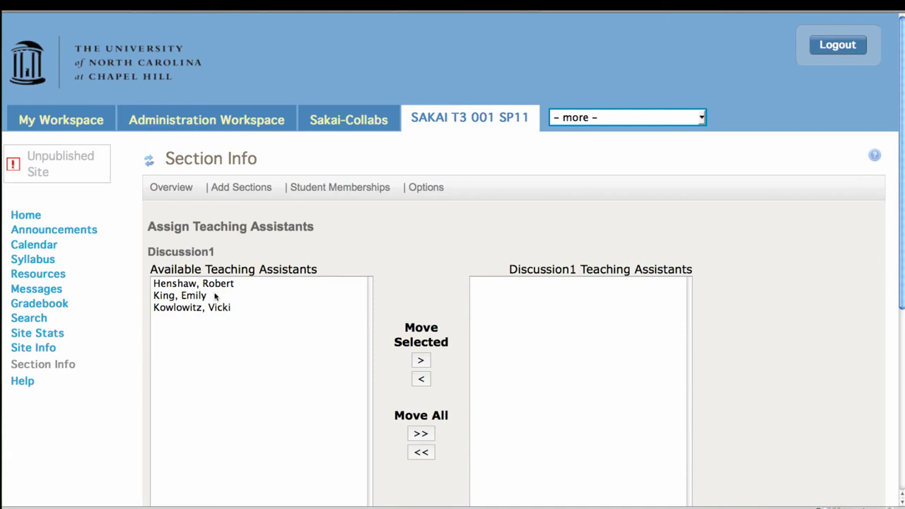
{"action": "left_click", "coordinate": [216, 285]}
{"action": "left_click", "coordinate": [420, 360]}
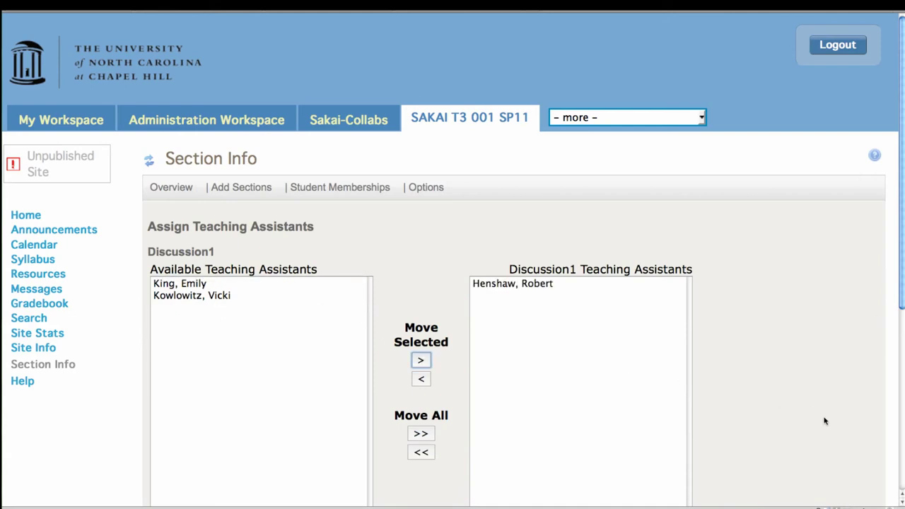
{"action": "scroll", "coordinate": [332, 420], "scroll_direction": "down", "scroll_amount": 5}
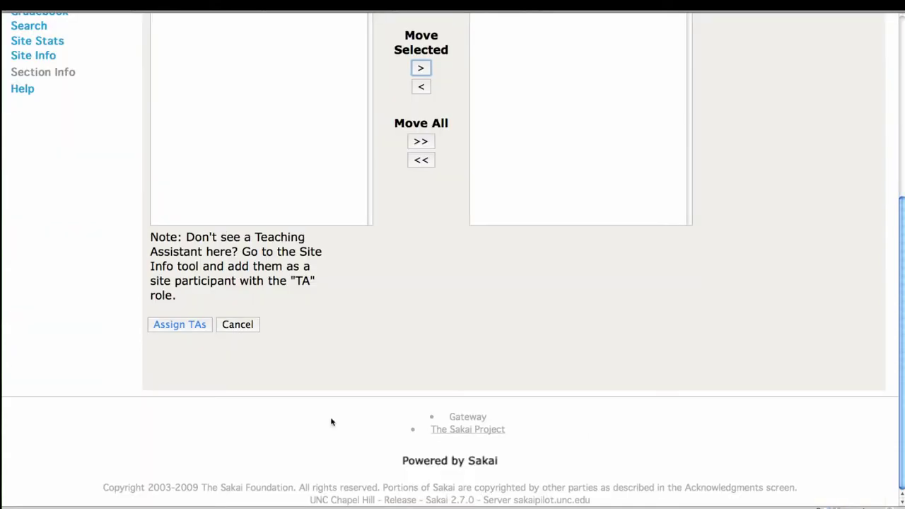
{"action": "left_click", "coordinate": [188, 324]}
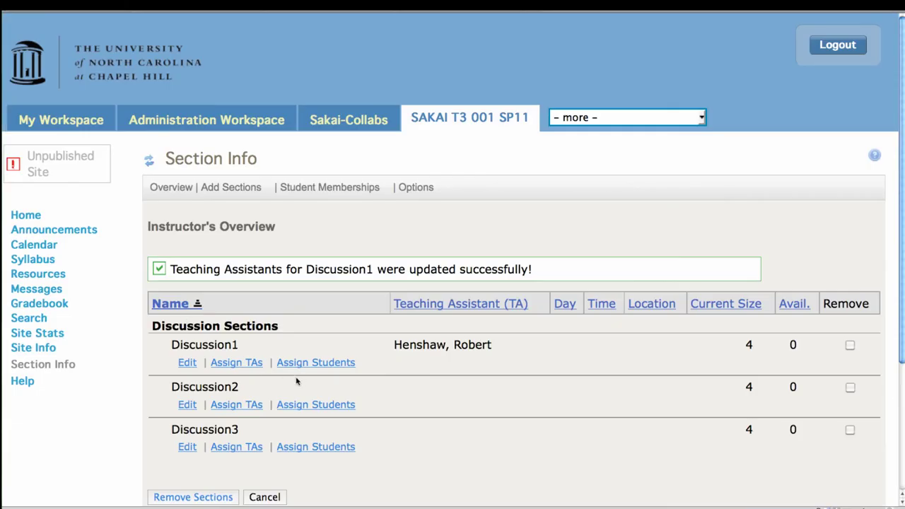
- Assign the second available teaching assistant to Discussion2
{"action": "left_click", "coordinate": [230, 408]}
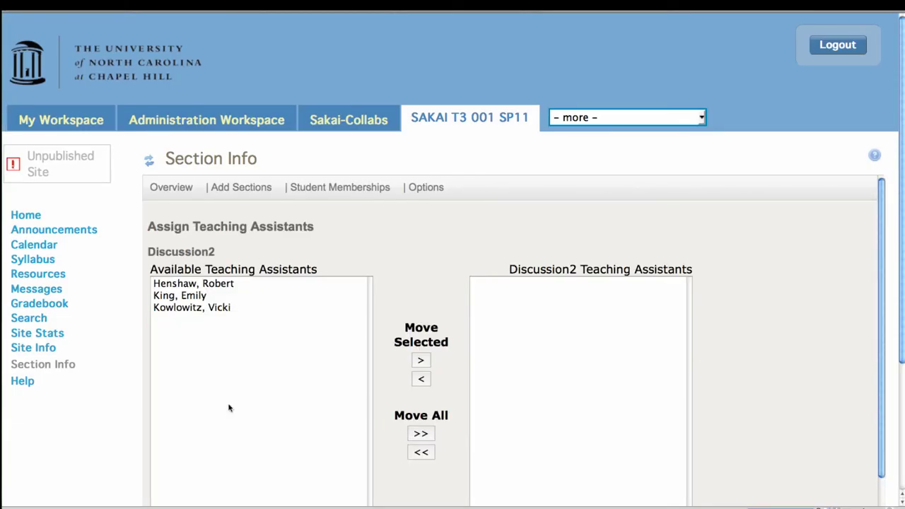
{"action": "left_click", "coordinate": [202, 298]}
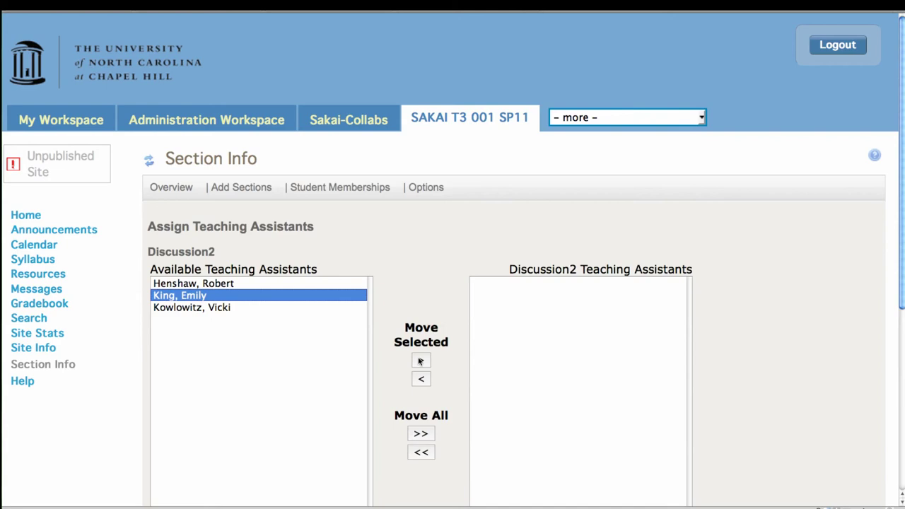
{"action": "left_click", "coordinate": [421, 360]}
{"action": "left_click", "coordinate": [902, 474]}
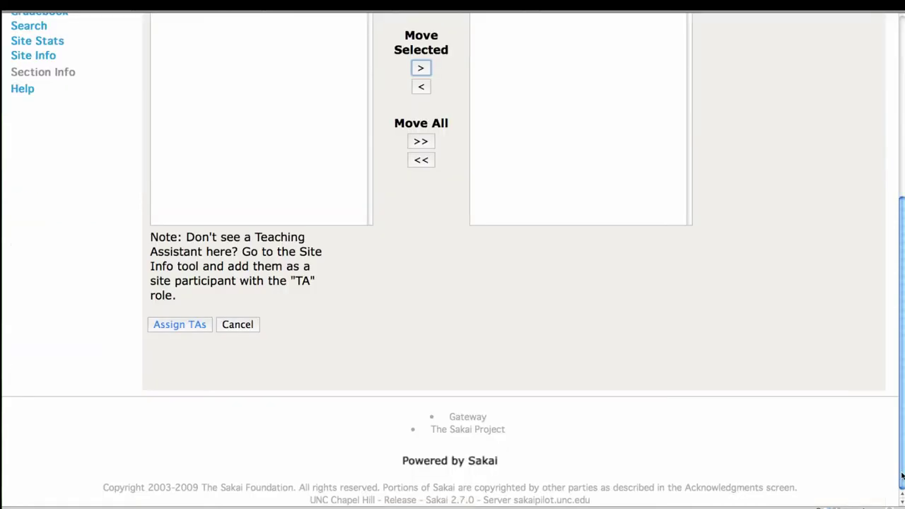
{"action": "left_click", "coordinate": [177, 326]}
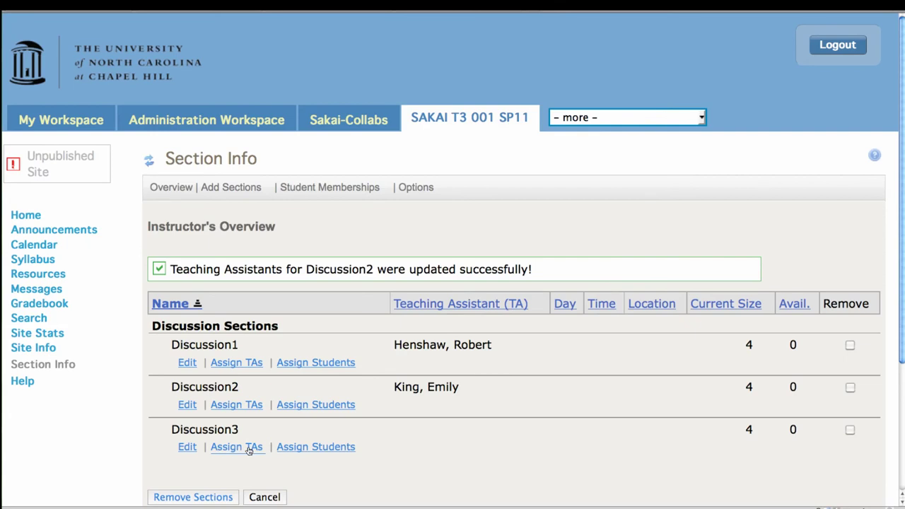
- Assign the third teaching assistant to Discussion3, then go to Resources
{"action": "left_click", "coordinate": [249, 451]}
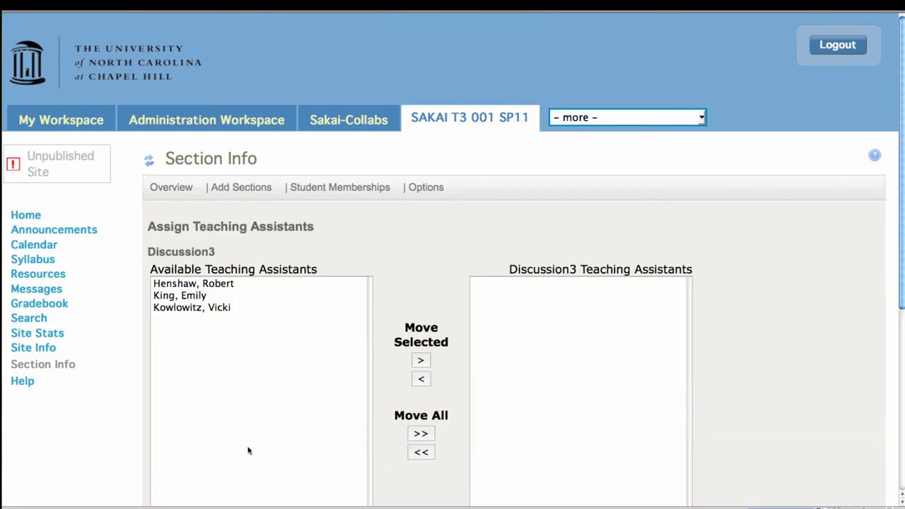
{"action": "left_click", "coordinate": [197, 309]}
{"action": "left_click", "coordinate": [421, 361]}
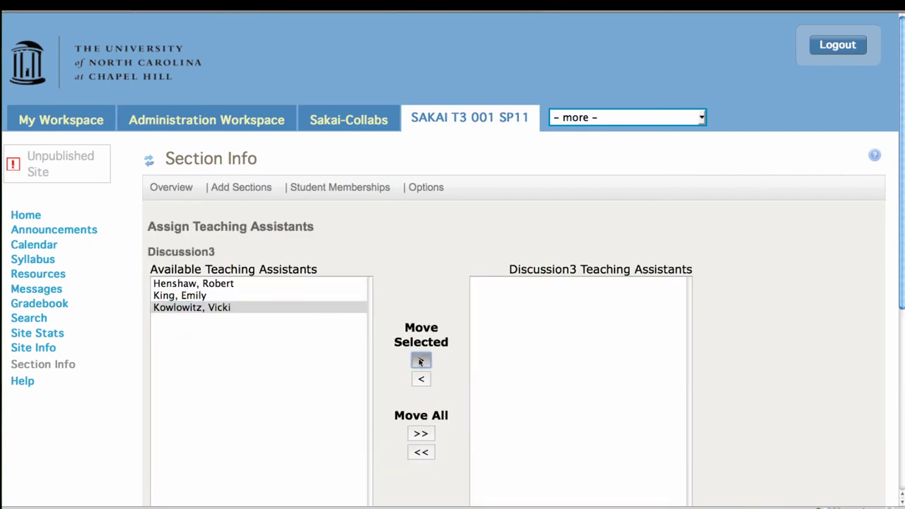
{"action": "left_click", "coordinate": [901, 488]}
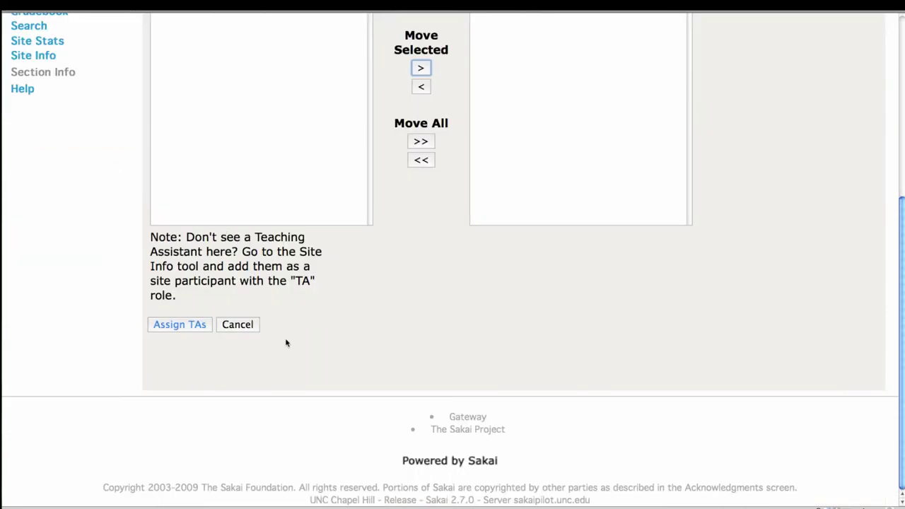
{"action": "left_click", "coordinate": [158, 328]}
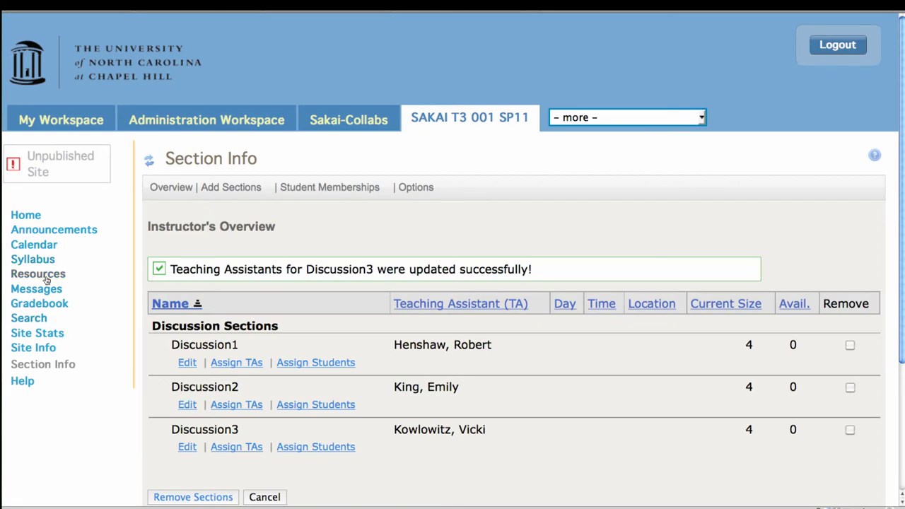
{"action": "left_click", "coordinate": [42, 276]}
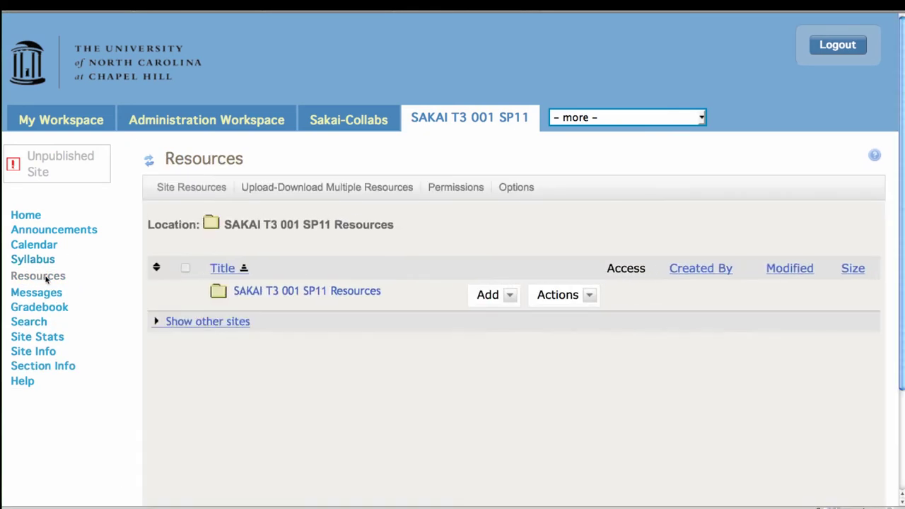
- Create a folder named 'Section 1' described 'This is for a section (rather than a group)'
{"action": "left_click", "coordinate": [488, 295]}
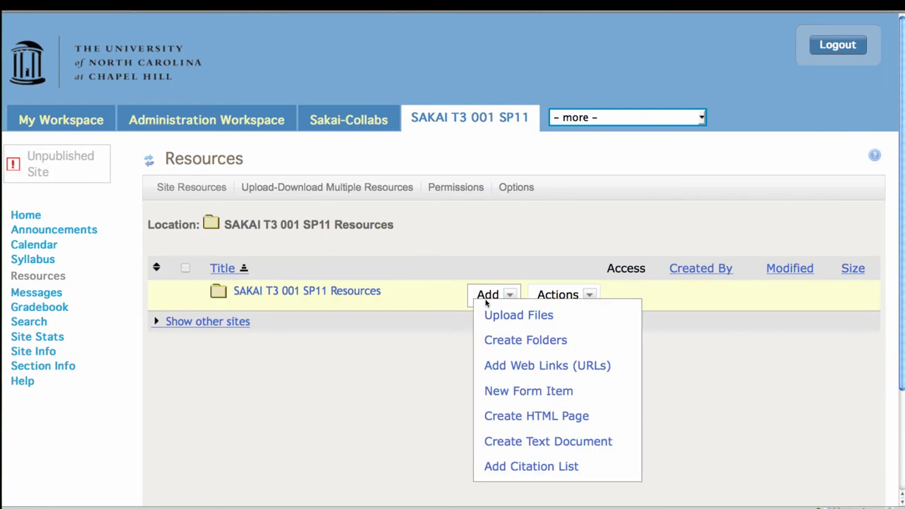
{"action": "left_click", "coordinate": [497, 342]}
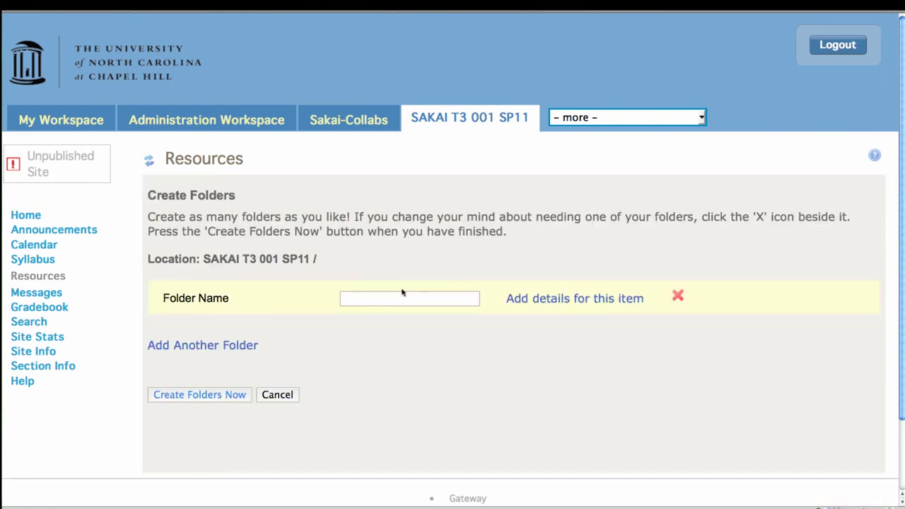
{"action": "left_click", "coordinate": [400, 297]}
{"action": "type", "text": "Section "}
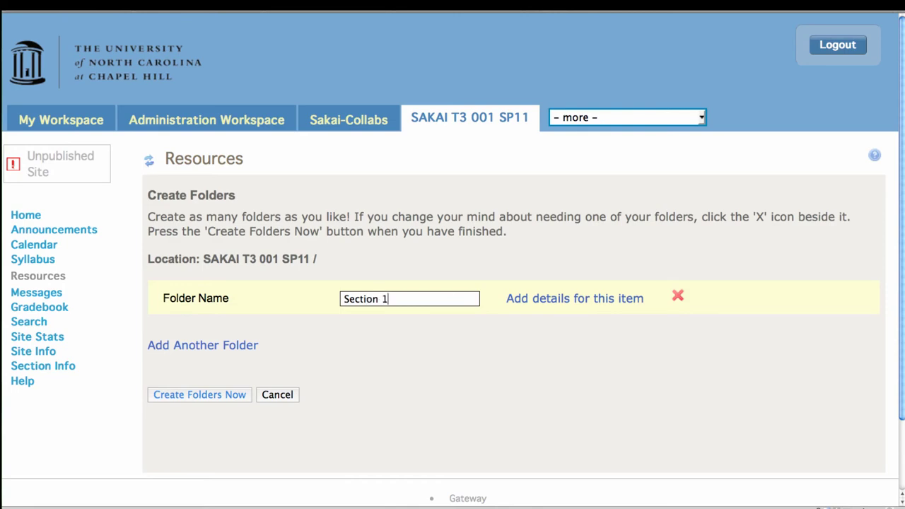
{"action": "type", "text": "1 Dis"}
{"action": "key", "text": "BackSpace"}
{"action": "key", "text": "BackSpace"}
{"action": "key", "text": "BackSpace"}
{"action": "left_click", "coordinate": [541, 297]}
{"action": "left_click", "coordinate": [418, 387]}
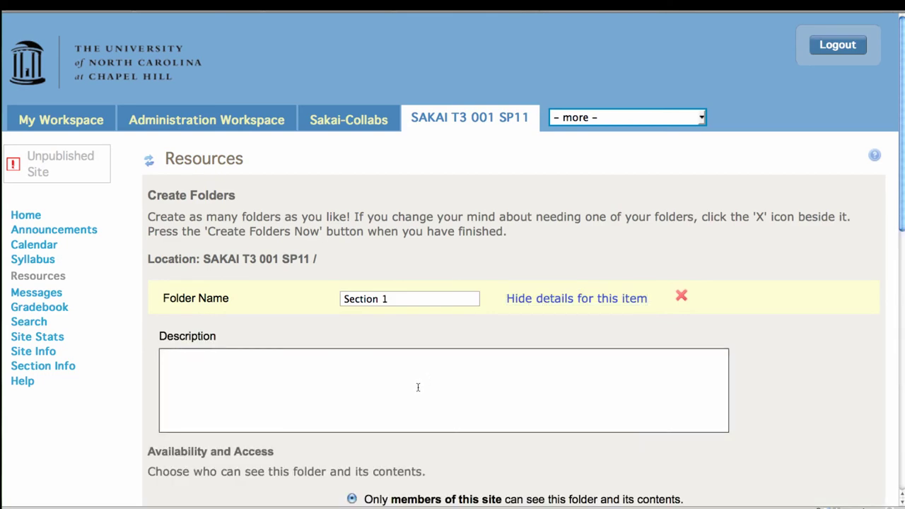
{"action": "type", "text": "This is for a section "}
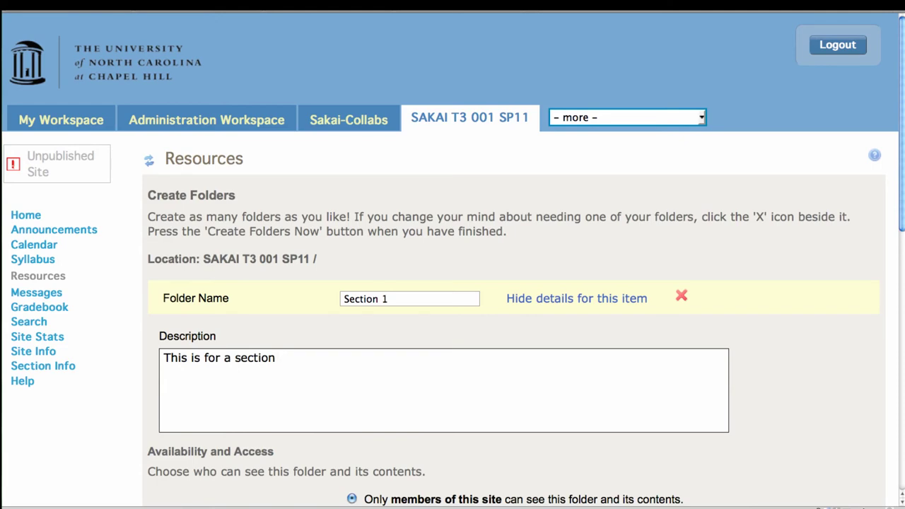
{"action": "type", "text": "(rather than a group)"}
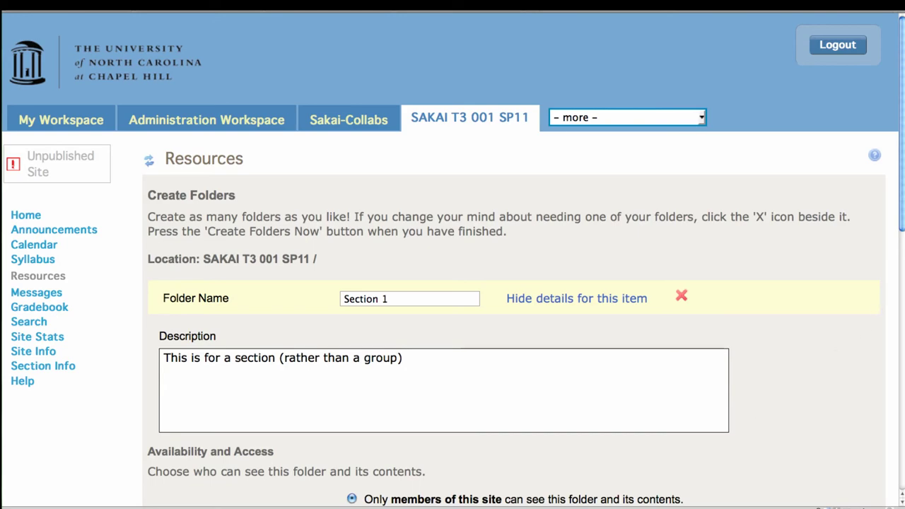
- Limit the Section 1 folder to Discussion1 only and create it
{"action": "scroll", "coordinate": [893, 319], "scroll_direction": "down", "scroll_amount": 5}
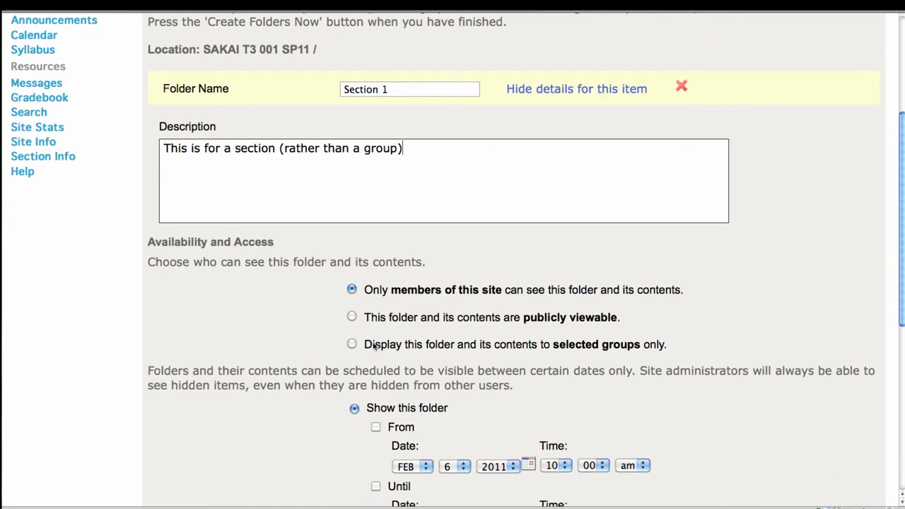
{"action": "left_click", "coordinate": [353, 345]}
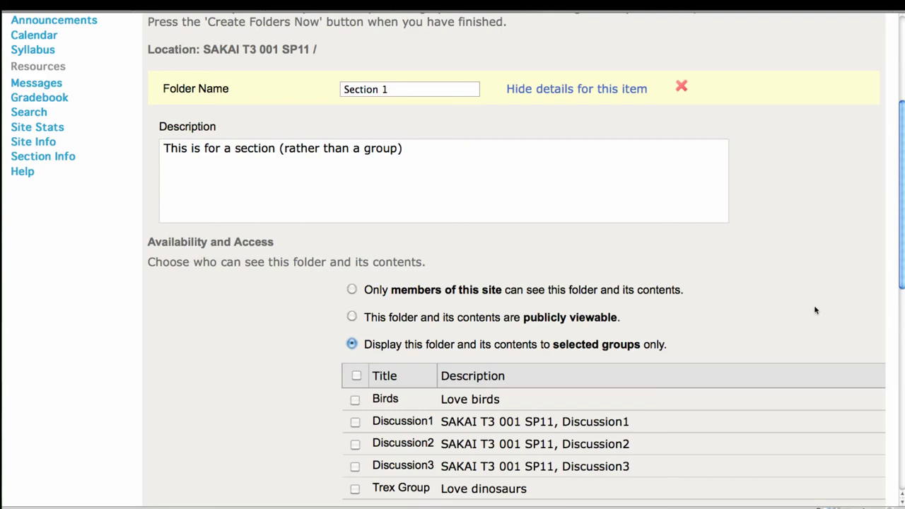
{"action": "scroll", "coordinate": [895, 317], "scroll_direction": "down", "scroll_amount": 4}
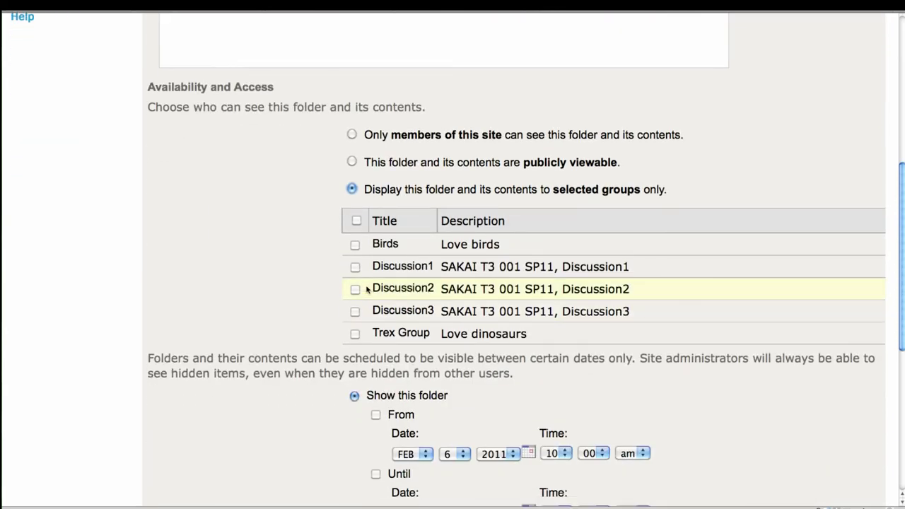
{"action": "left_click", "coordinate": [355, 267]}
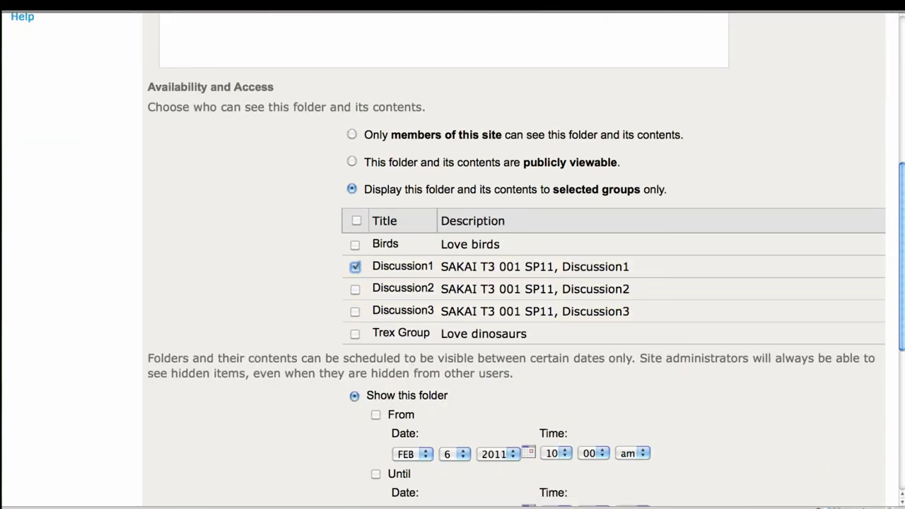
{"action": "scroll", "coordinate": [902, 345], "scroll_direction": "down", "scroll_amount": 5}
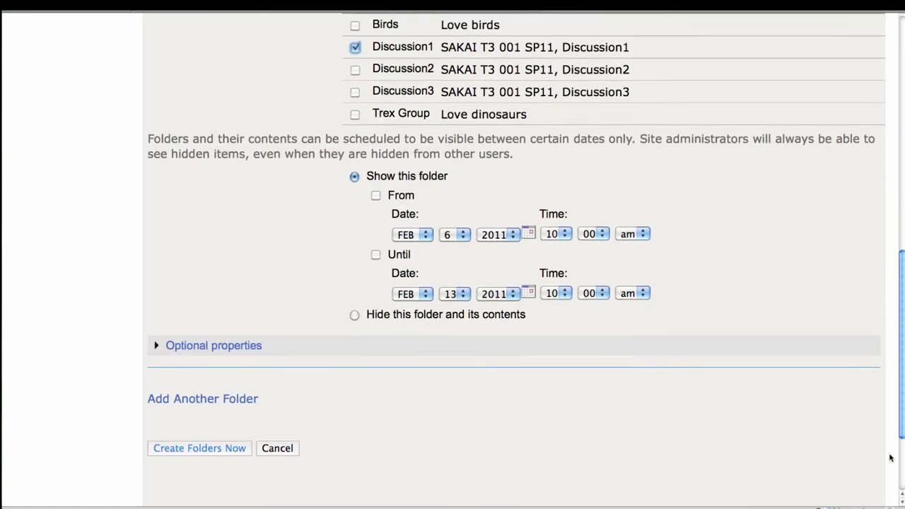
{"action": "left_click", "coordinate": [206, 365]}
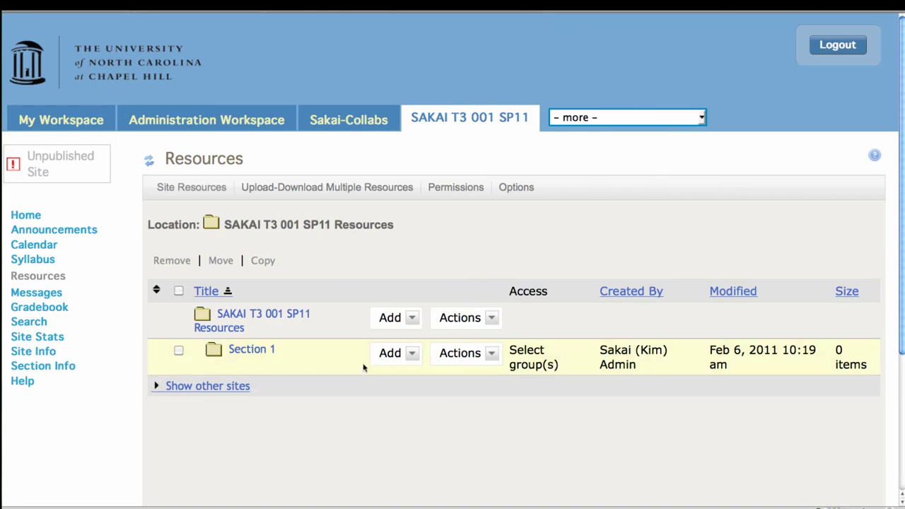
- Start another new folder in Resources named 'Group Birds'
{"action": "left_click", "coordinate": [463, 319]}
{"action": "left_click", "coordinate": [413, 319]}
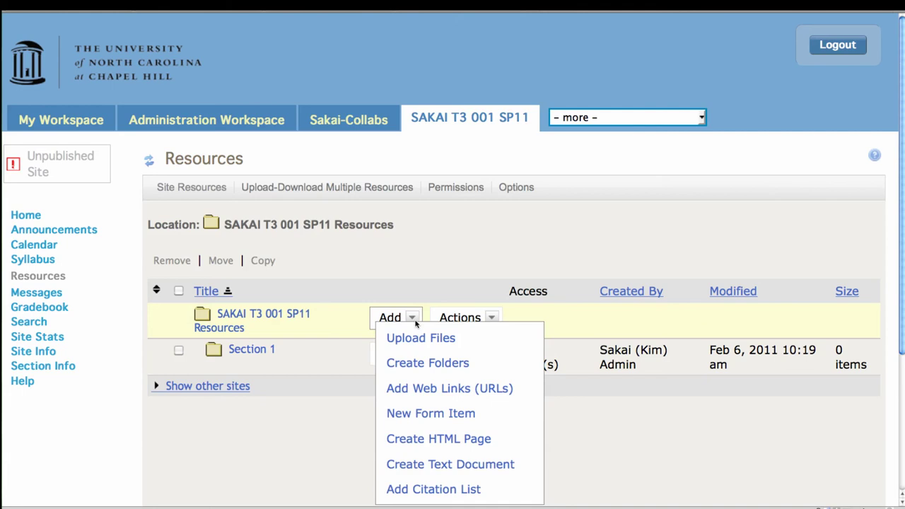
{"action": "left_click", "coordinate": [414, 364]}
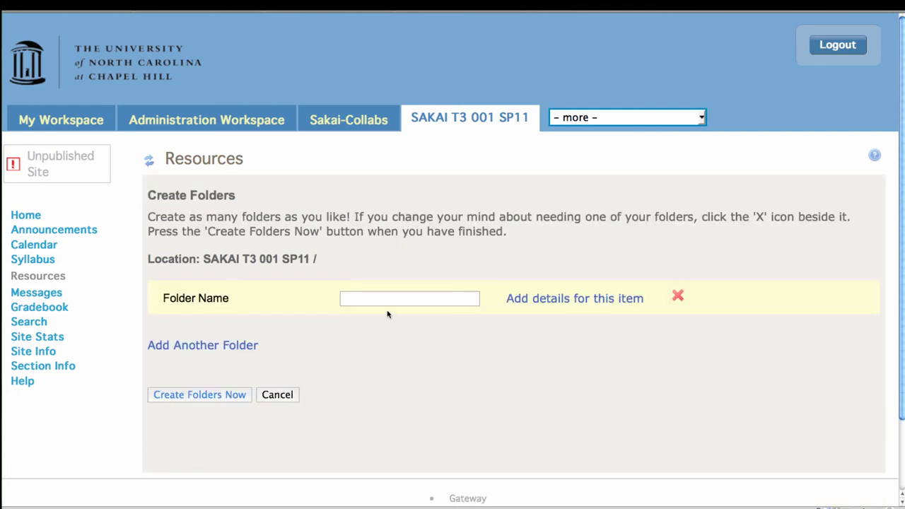
{"action": "left_click", "coordinate": [381, 300]}
{"action": "type", "text": "Group"}
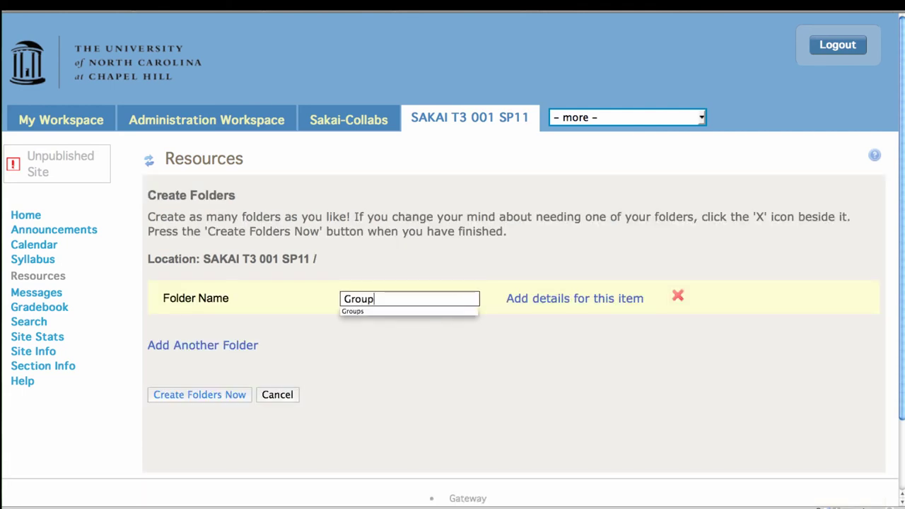
{"action": "type", "text": " Birds"}
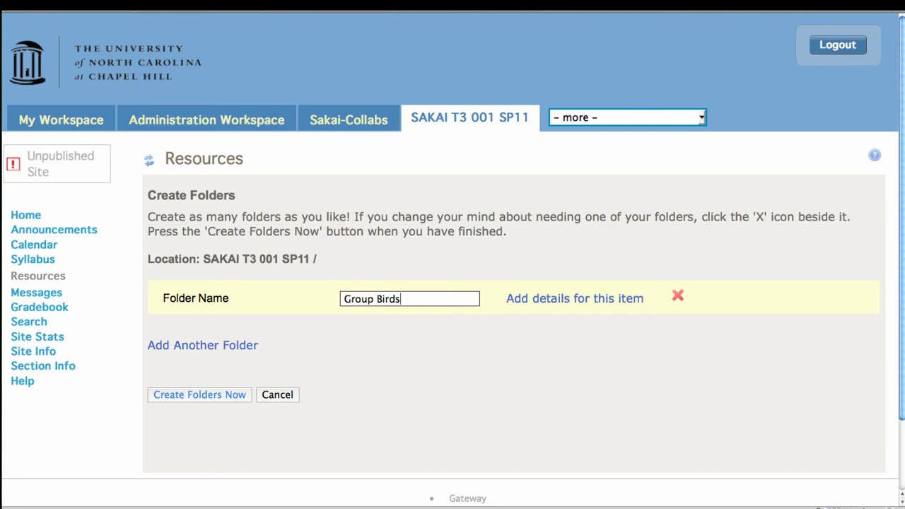
- Restrict the Group Birds folder to the Birds group only and create it
{"action": "left_click", "coordinate": [531, 301]}
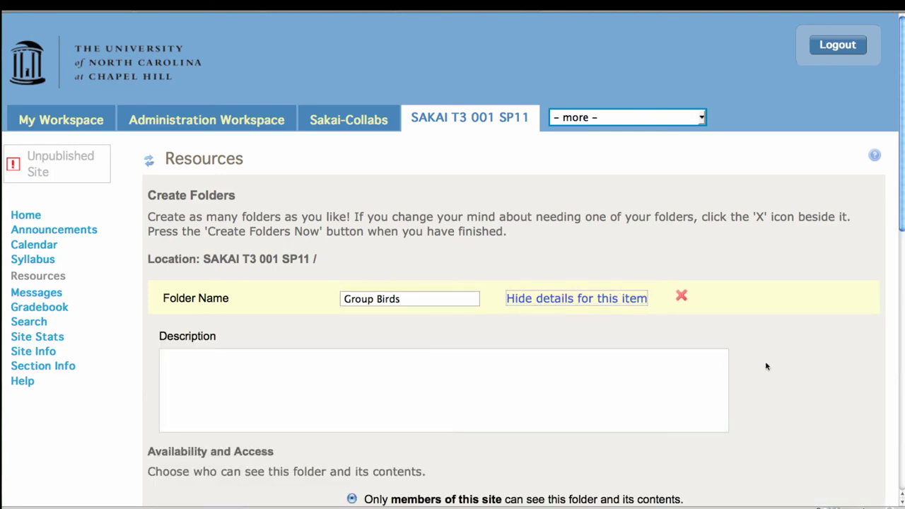
{"action": "left_click_drag", "start_coordinate": [902, 225], "coordinate": [831, 271]}
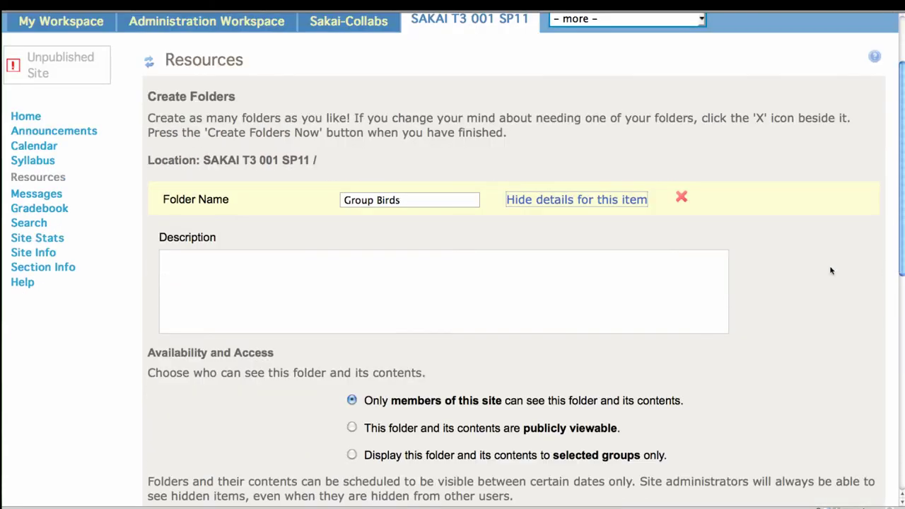
{"action": "left_click", "coordinate": [353, 455]}
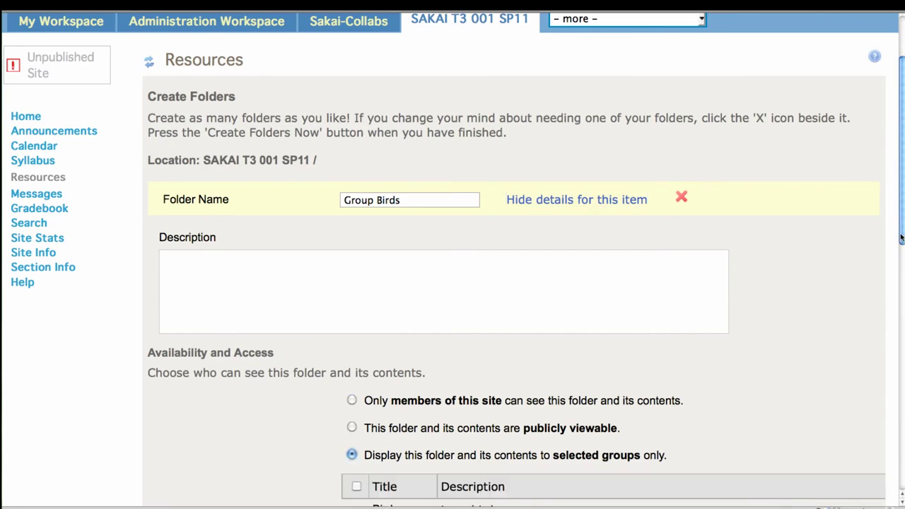
{"action": "left_click_drag", "start_coordinate": [901, 238], "coordinate": [893, 320]}
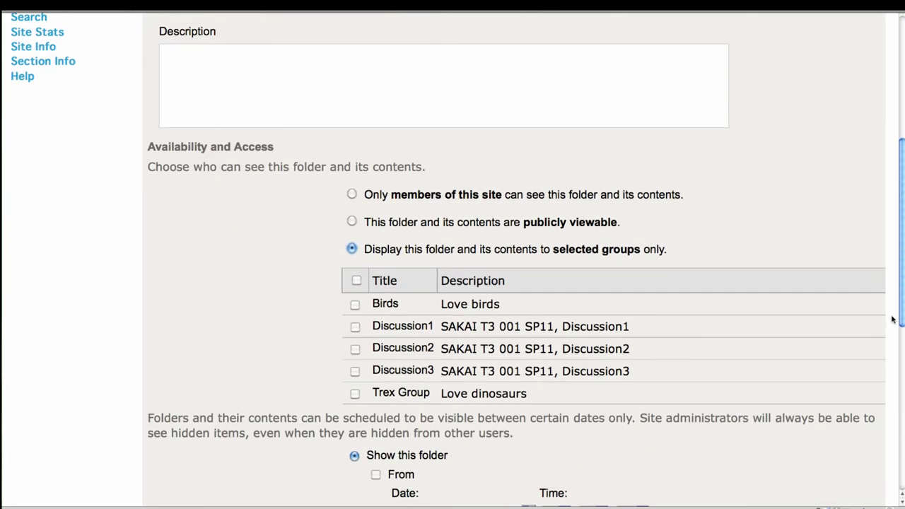
{"action": "left_click", "coordinate": [355, 305]}
{"action": "left_click_drag", "start_coordinate": [903, 286], "coordinate": [893, 404]}
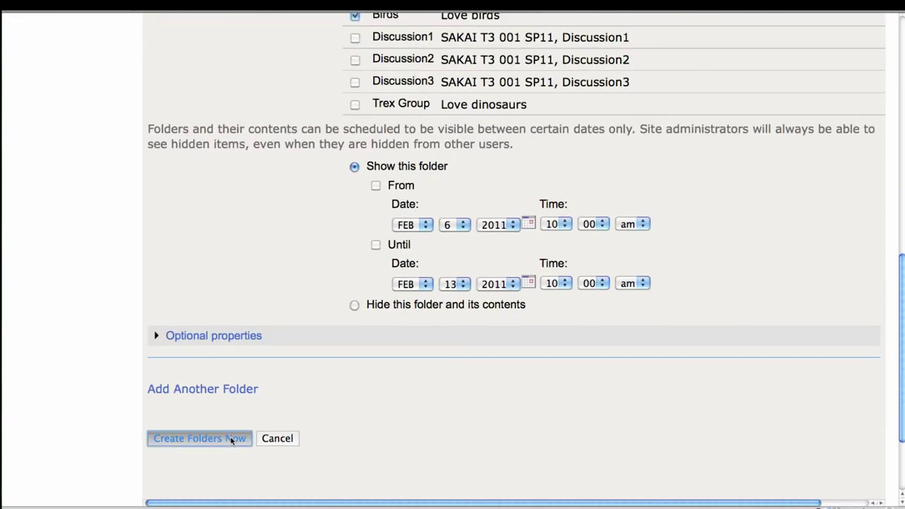
{"action": "left_click", "coordinate": [231, 438]}
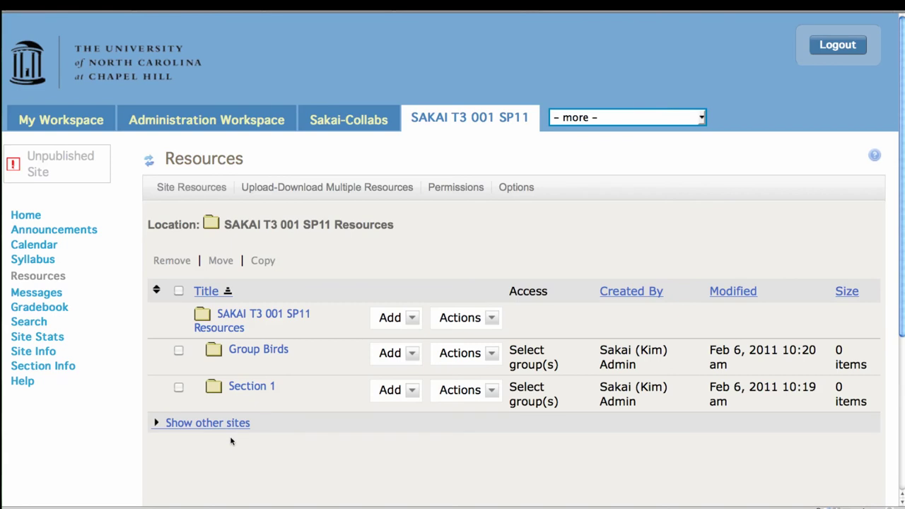
- From the site Home, go to the Calendar and begin adding a new event
{"action": "left_click", "coordinate": [27, 215]}
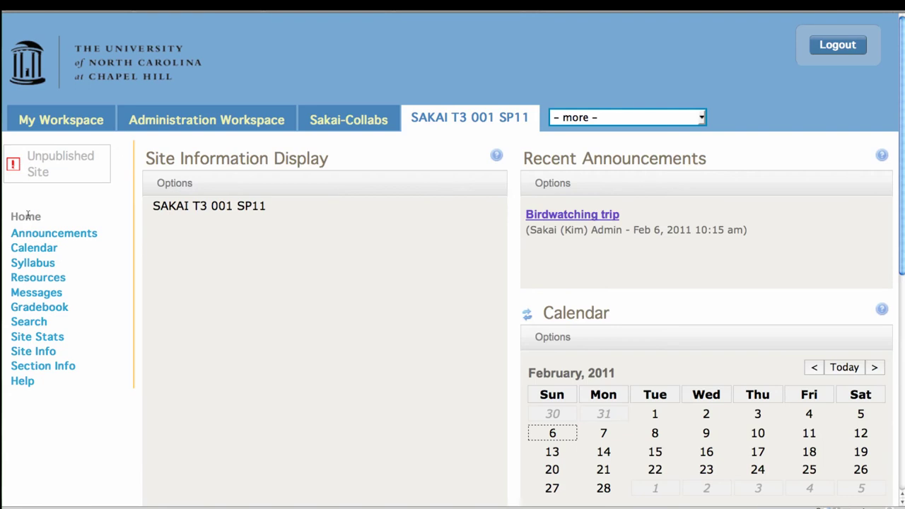
{"action": "left_click", "coordinate": [28, 251]}
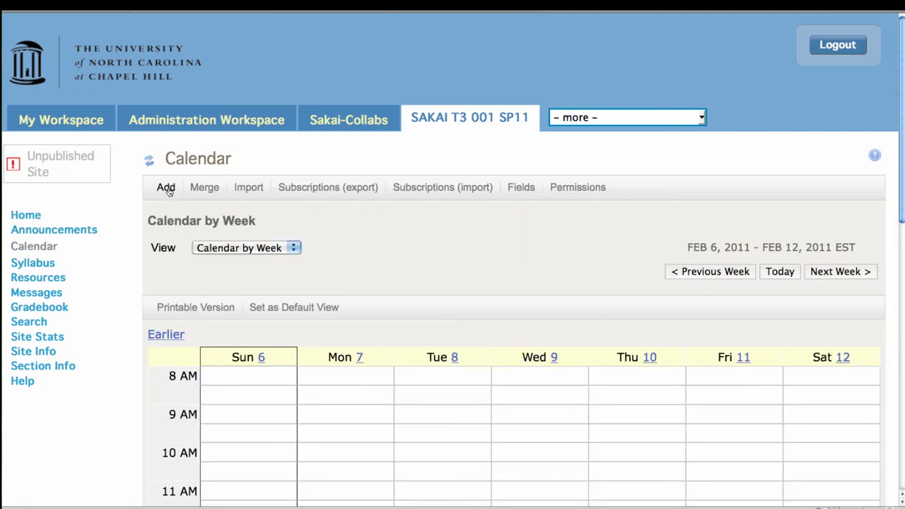
{"action": "left_click", "coordinate": [168, 190]}
- Set the event day to the 14th and title it 'Assignment due for Sections'
{"action": "left_click", "coordinate": [394, 299]}
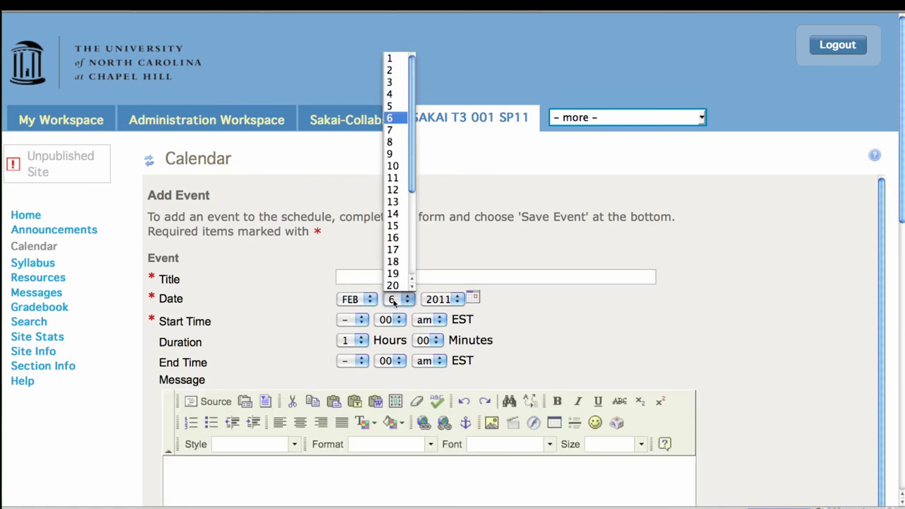
{"action": "left_click", "coordinate": [394, 213]}
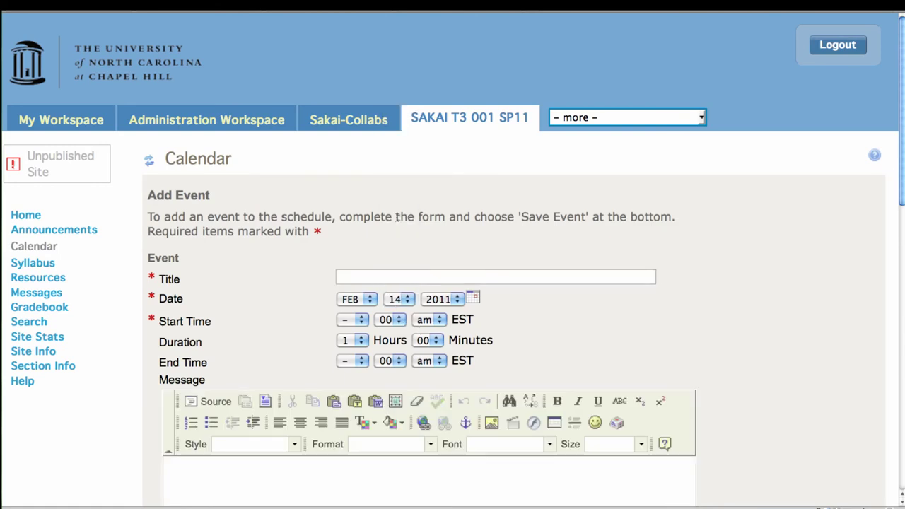
{"action": "left_click", "coordinate": [360, 276]}
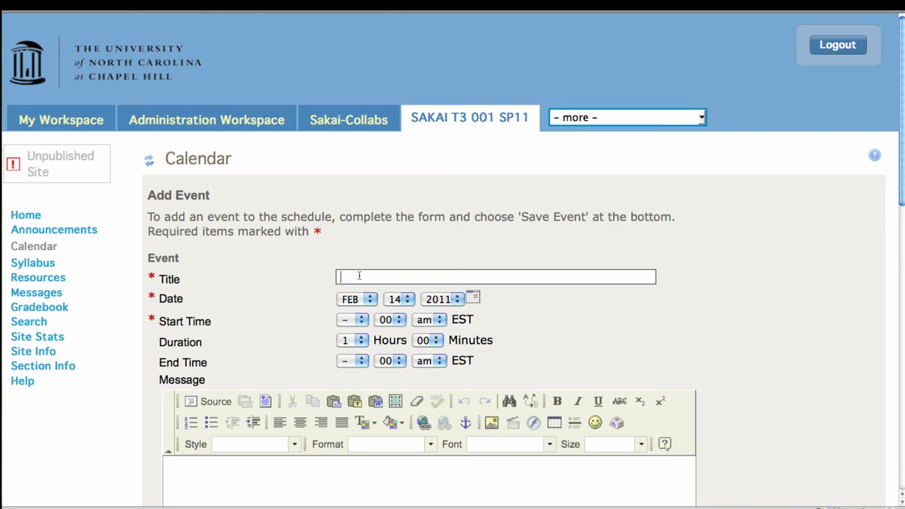
{"action": "type", "text": "Assignment due"}
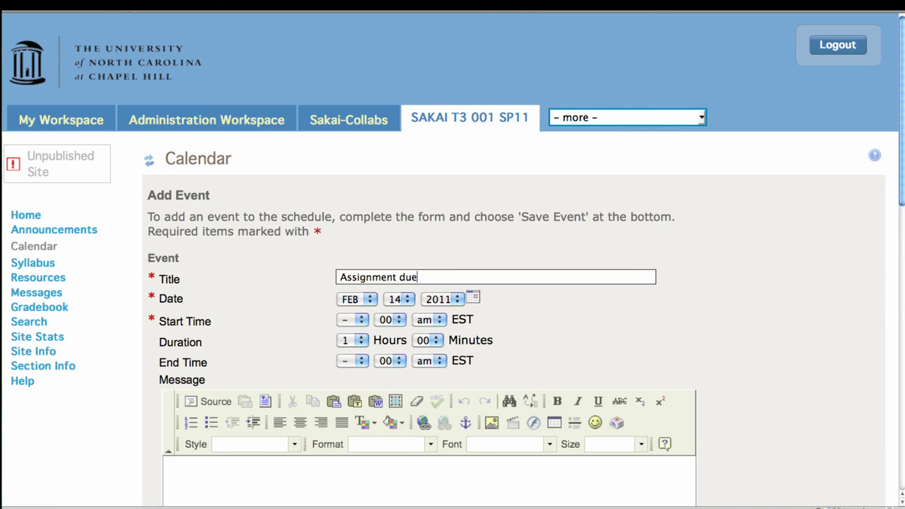
{"action": "type", "text": " for Sections 1 & 3"}
- Set the event start time to 4 pm
{"action": "left_click", "coordinate": [347, 319]}
{"action": "left_click", "coordinate": [348, 375]}
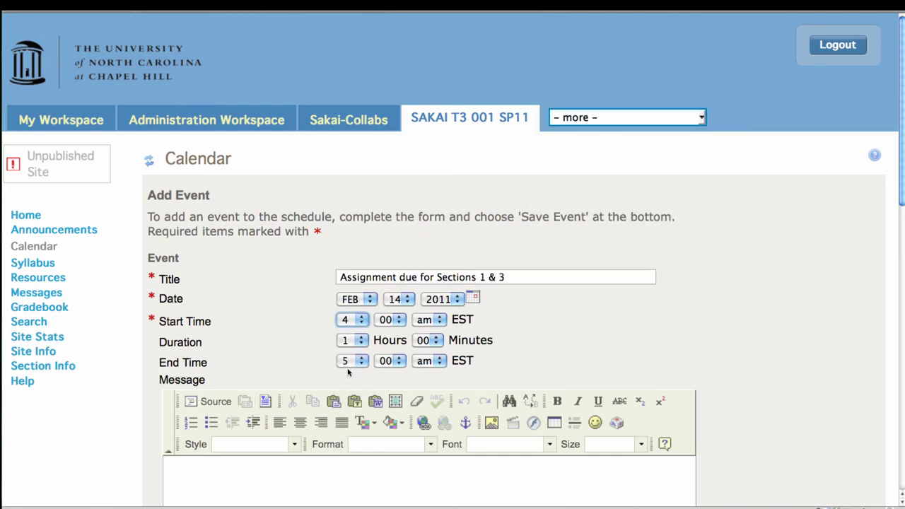
{"action": "left_click", "coordinate": [428, 322]}
{"action": "left_click", "coordinate": [428, 347]}
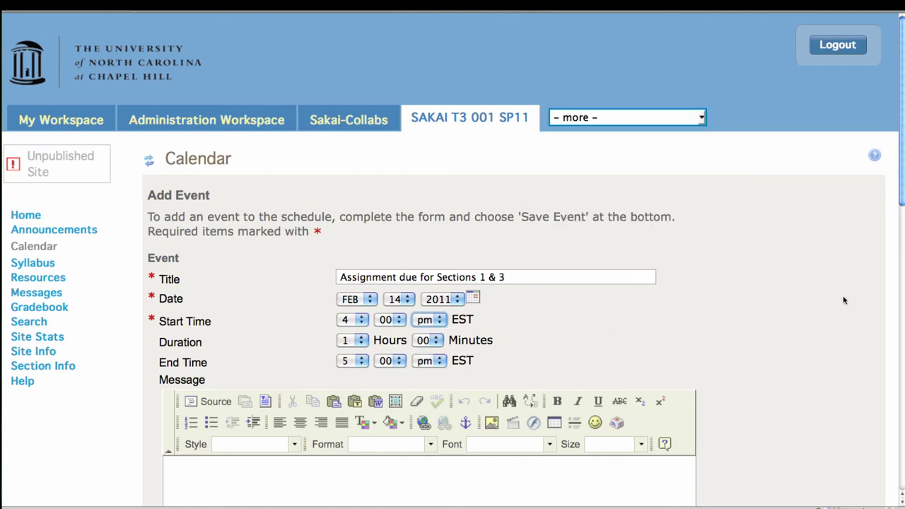
{"action": "left_click_drag", "start_coordinate": [902, 202], "coordinate": [891, 317]}
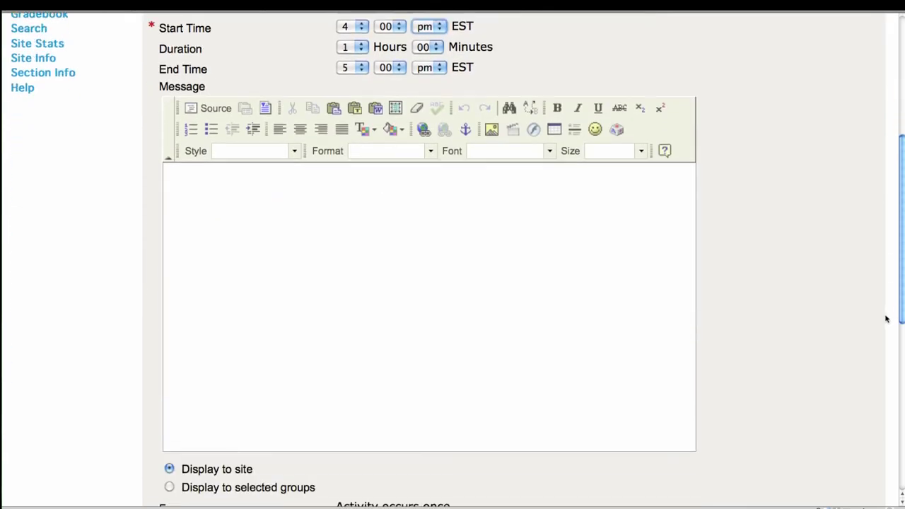
- Enter the event message 'turn it in!'
{"action": "left_click", "coordinate": [454, 320]}
{"action": "type", "text": "ture"}
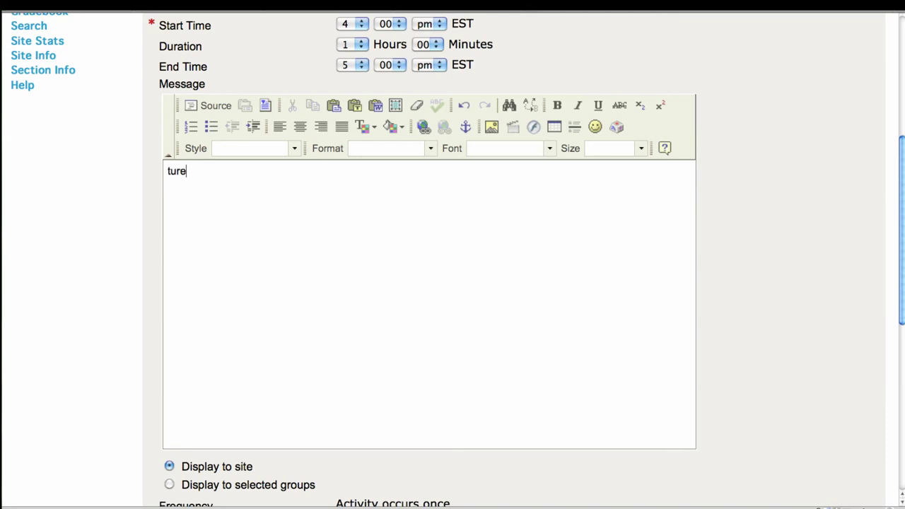
{"action": "type", "text": "n"}
{"action": "key", "text": "BackSpace"}
{"action": "key", "text": "BackSpace"}
{"action": "key", "text": "BackSpace"}
{"action": "type", "text": "n it"}
- Show the event only to Discussion1 and Discussion3 and make it a Web Assignment
{"action": "left_click", "coordinate": [191, 488]}
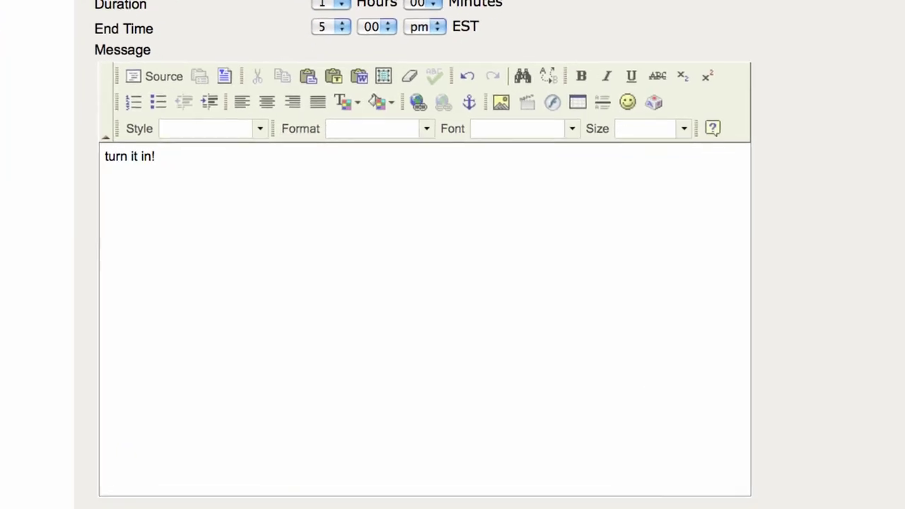
{"action": "scroll", "coordinate": [587, 353], "scroll_direction": "down", "scroll_amount": 5}
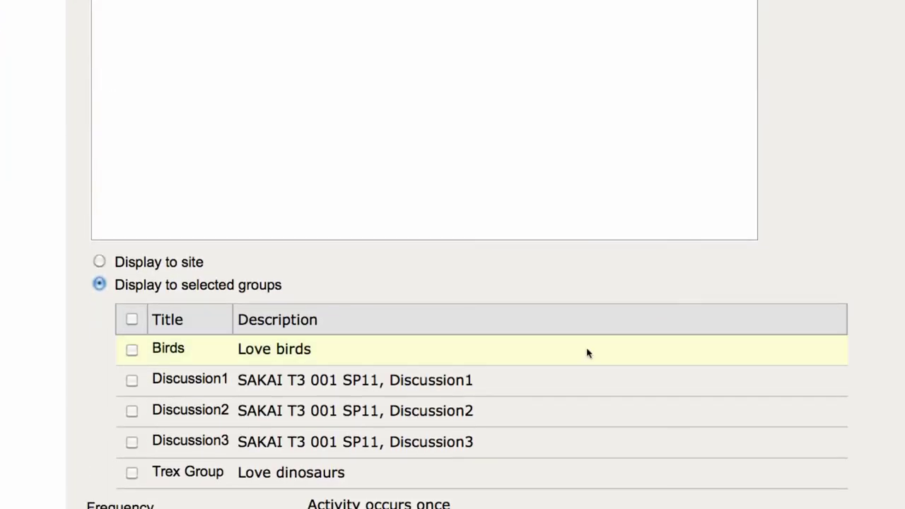
{"action": "left_click", "coordinate": [131, 380]}
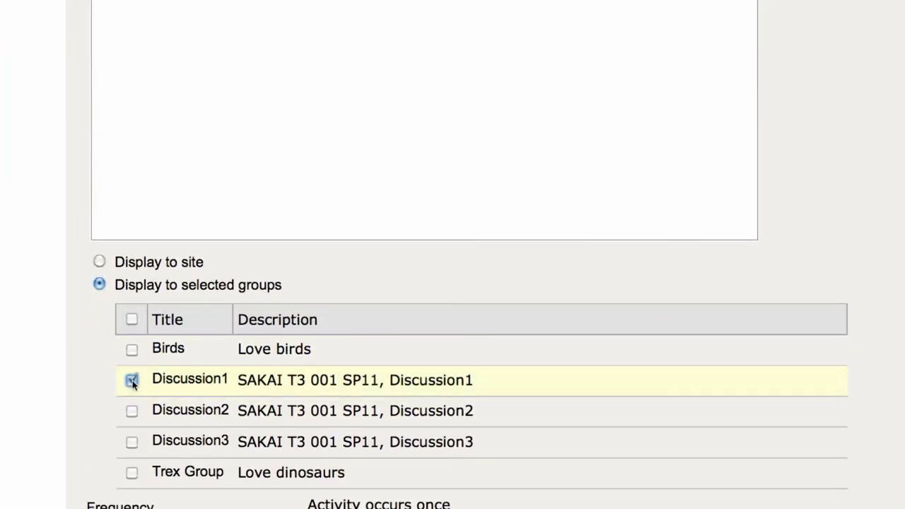
{"action": "left_click", "coordinate": [133, 444]}
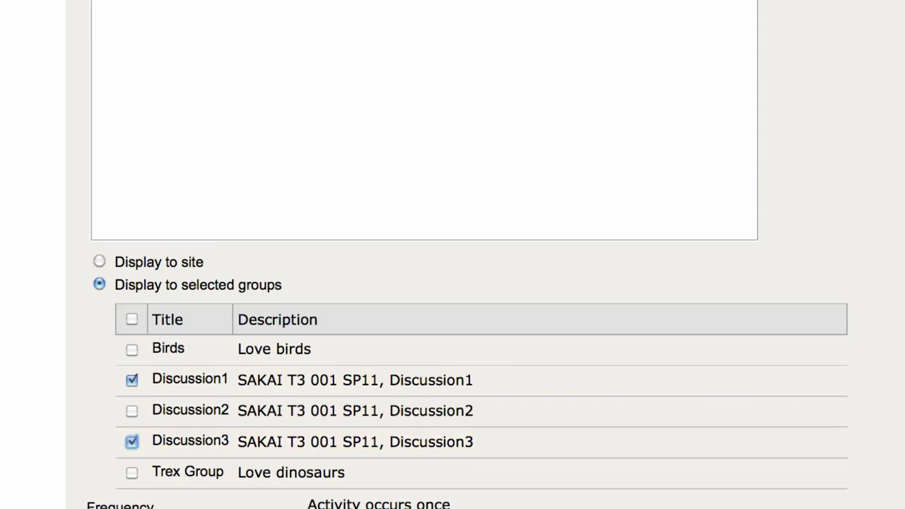
{"action": "scroll", "coordinate": [452, 283], "scroll_direction": "down", "scroll_amount": 8}
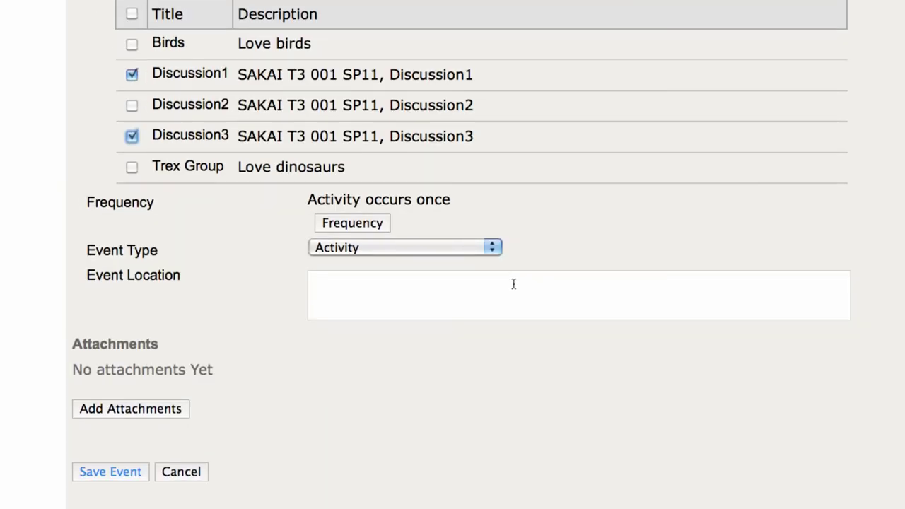
{"action": "left_click", "coordinate": [453, 247]}
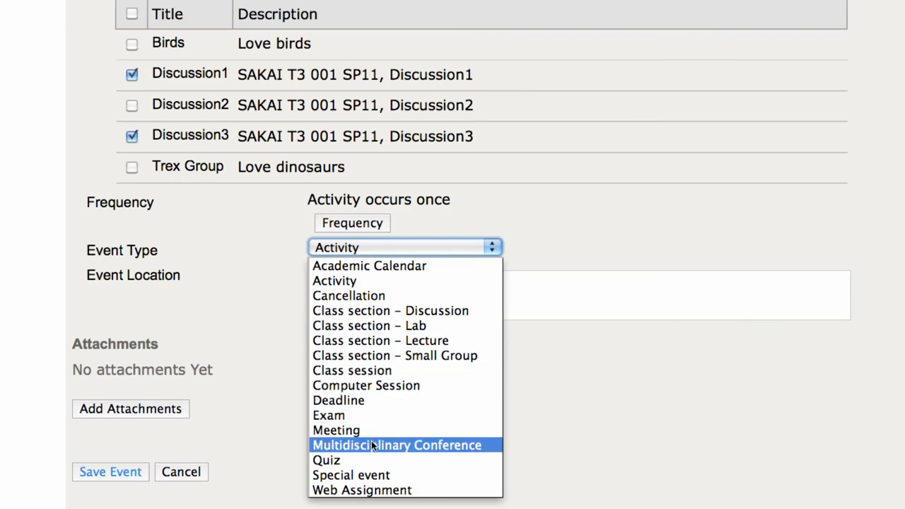
{"action": "left_click", "coordinate": [370, 488]}
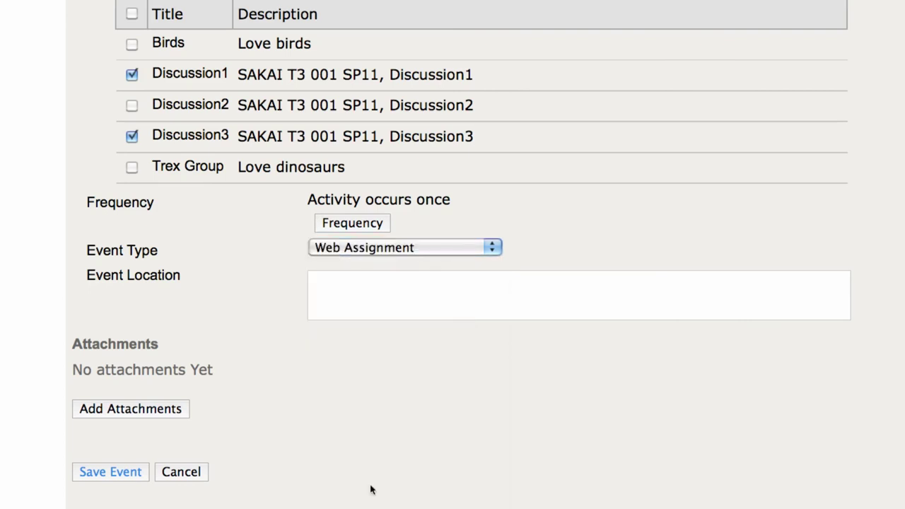
- Save the Assignment due event for Monday Feb 14 at 4 PM and return Home
{"action": "left_click", "coordinate": [111, 472]}
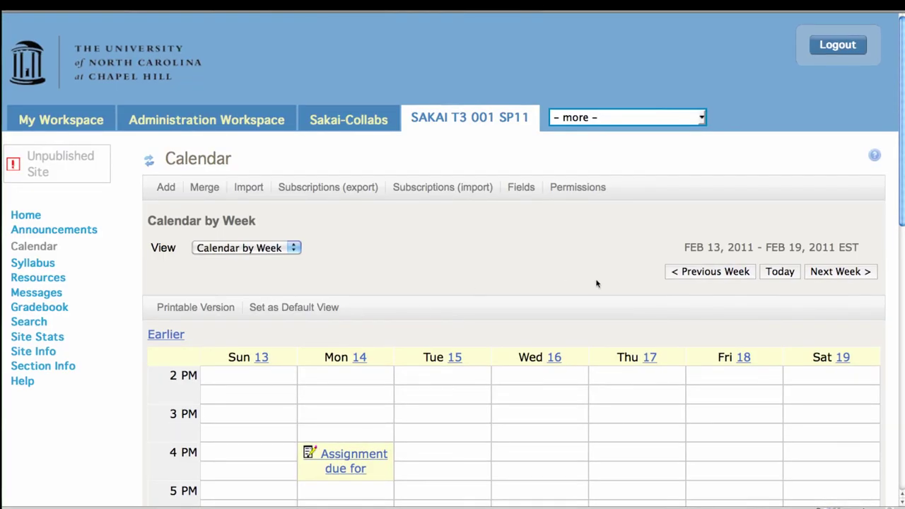
{"action": "left_click", "coordinate": [28, 216]}
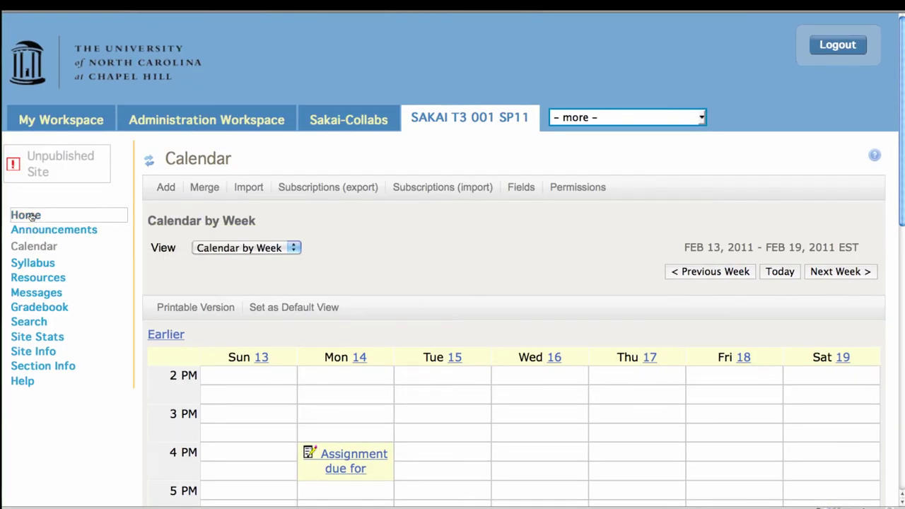